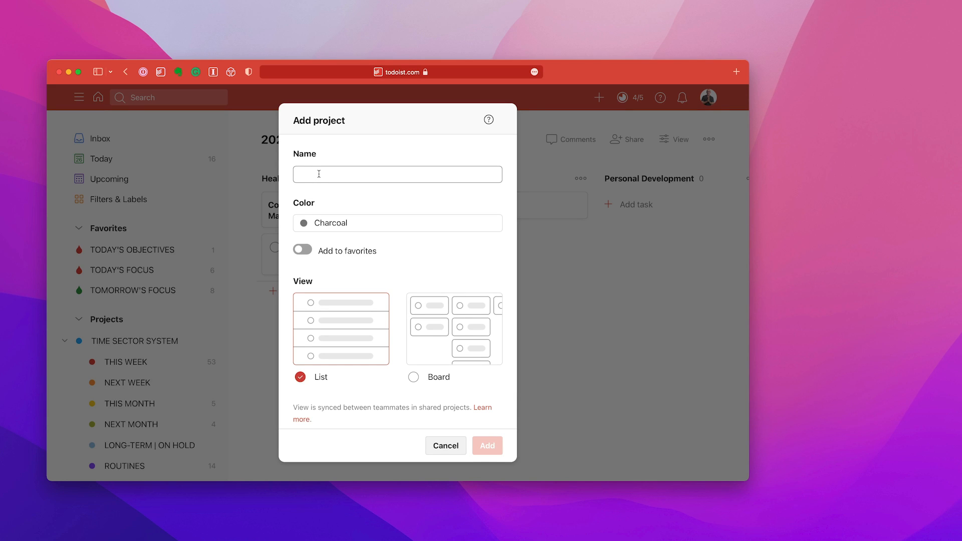
click(354, 223)
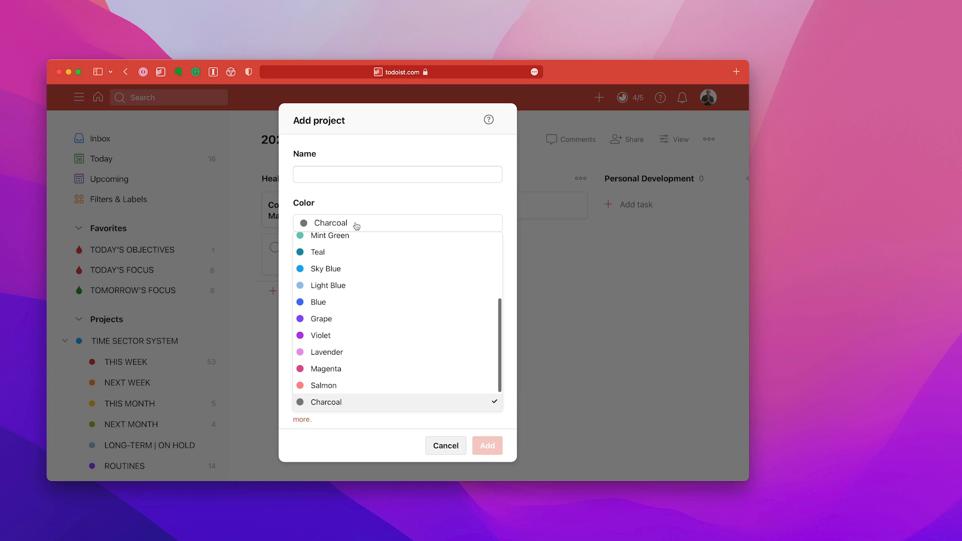
scroll(368, 295, down, 2)
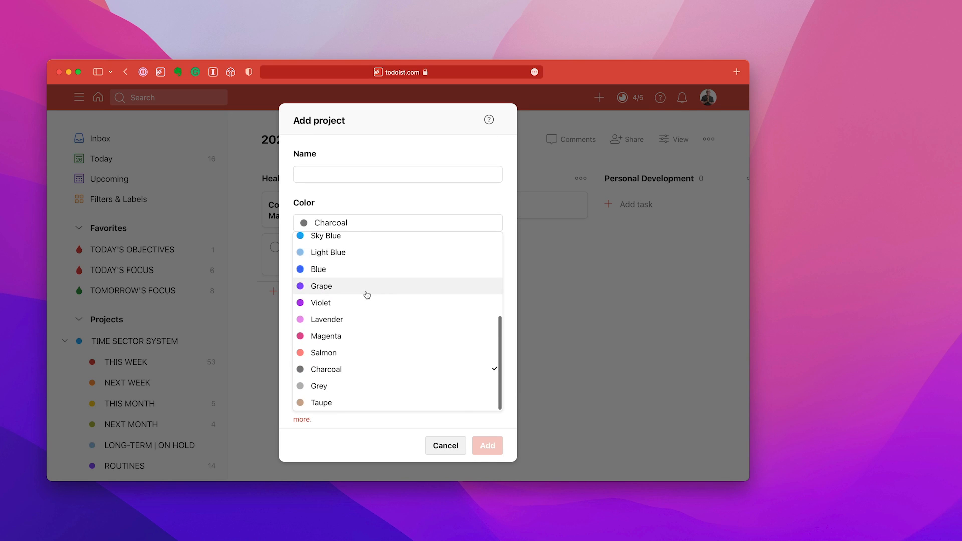
scroll(367, 295, up, 5)
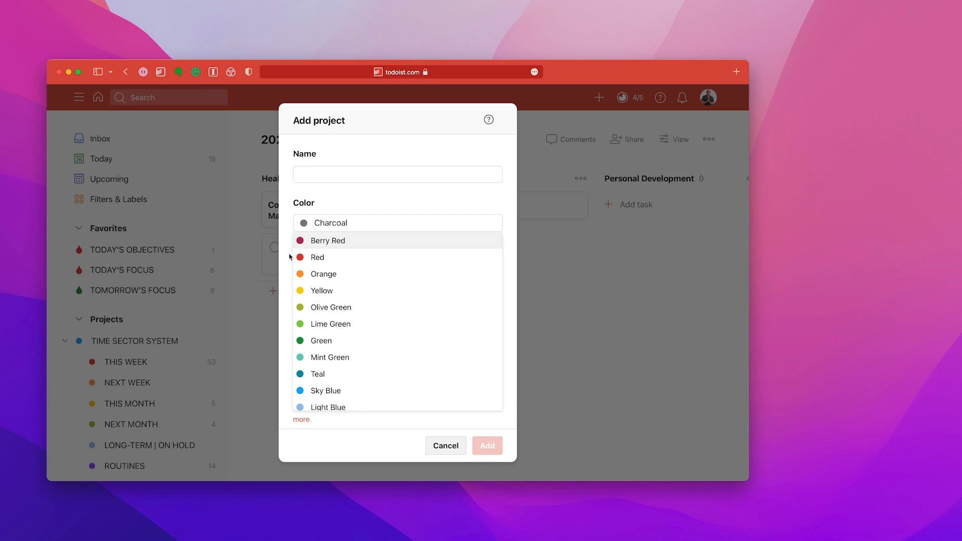
click(331, 188)
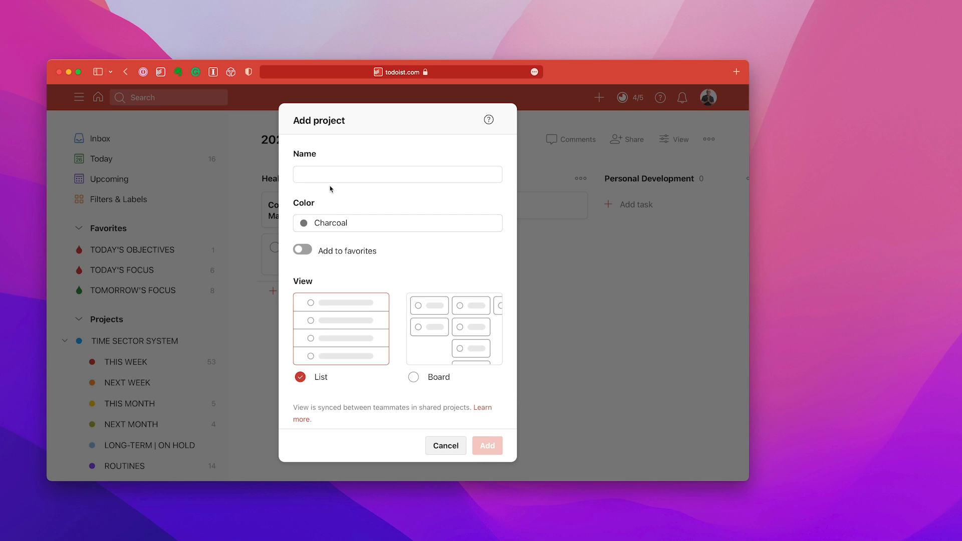
click(414, 379)
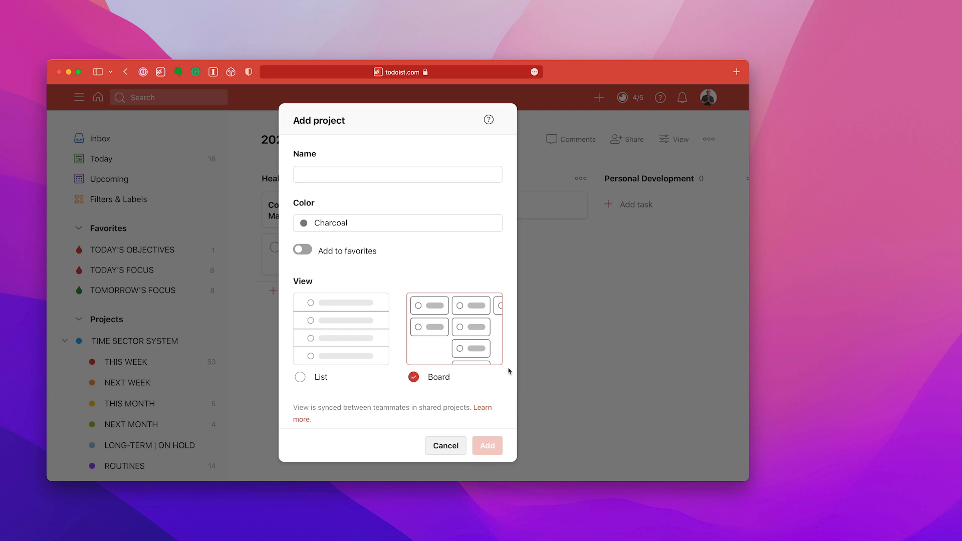
click(445, 446)
View the board of the 2021 Goals project, then return to the 2022 Goals project
scroll(161, 406, down, 4)
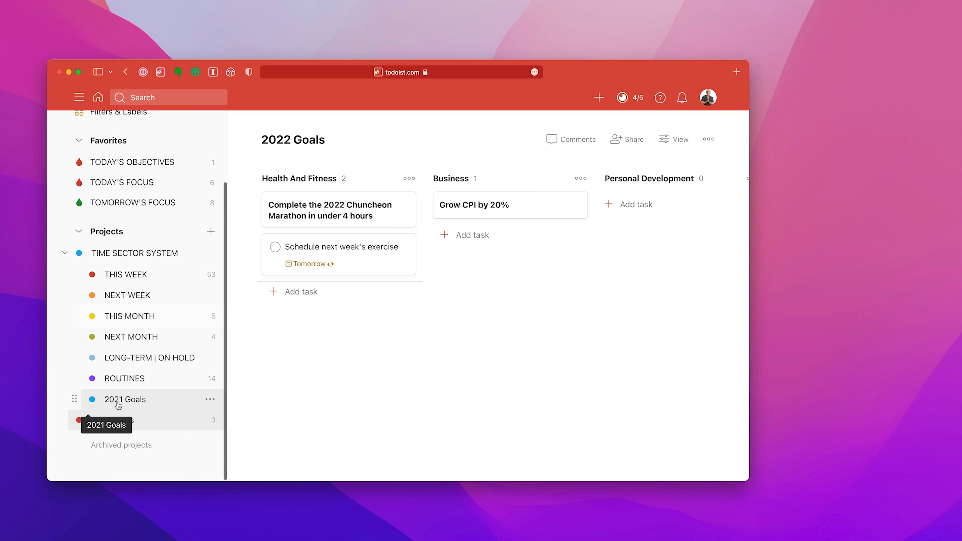
click(117, 404)
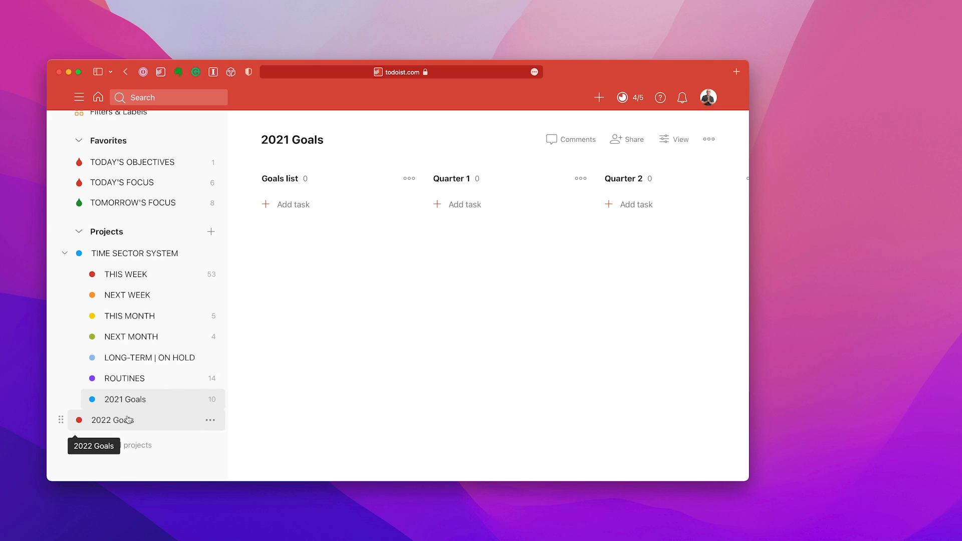
click(128, 420)
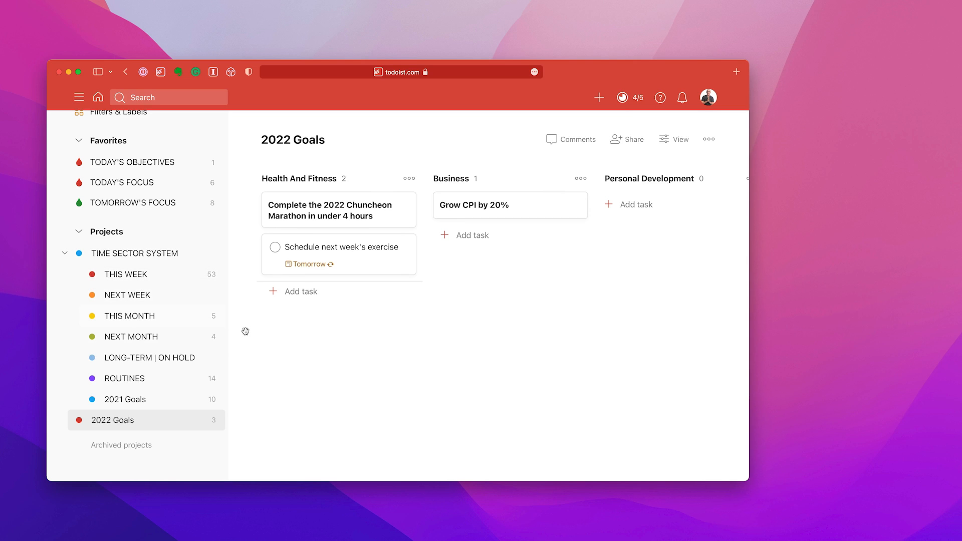
Hide the project sidebar and add a section named Finances after Personal Development in the 2022 Goals board
key(m)
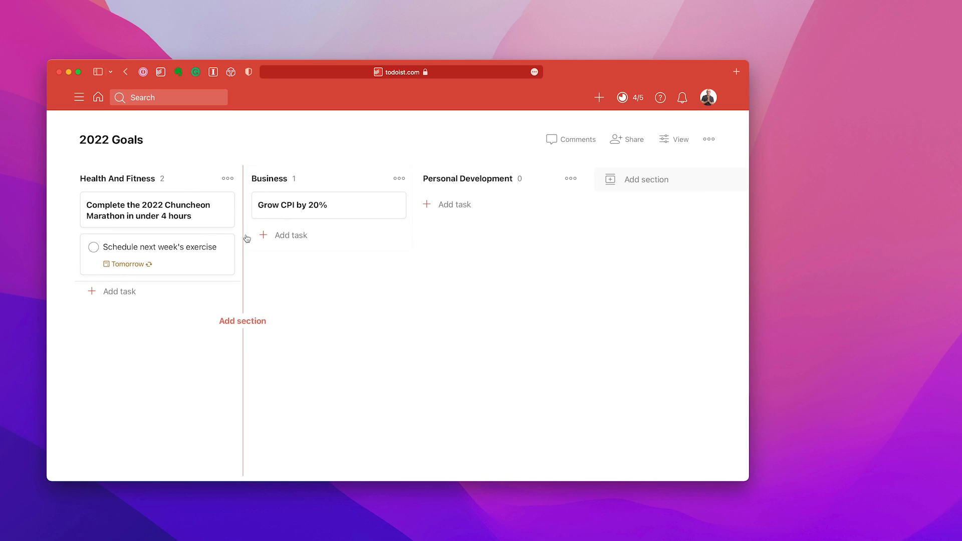
click(637, 183)
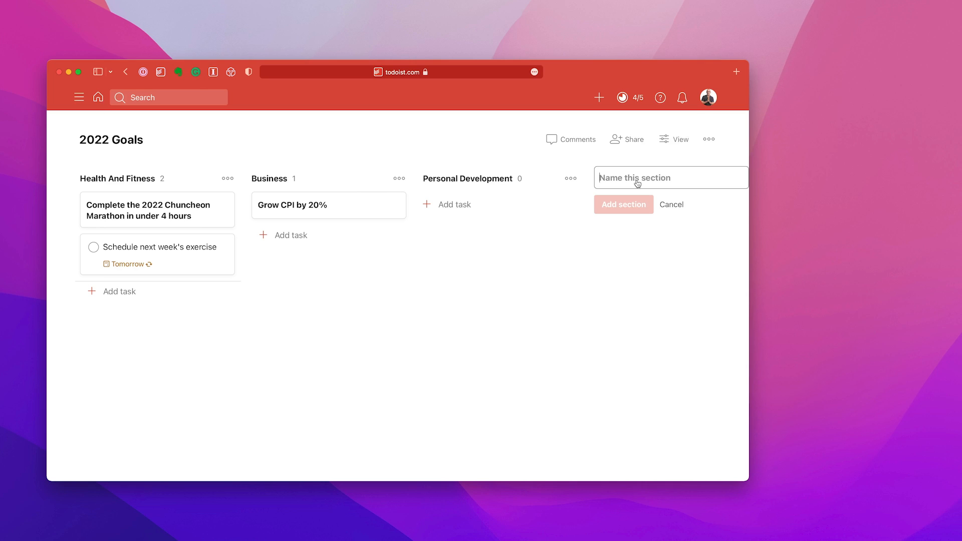
text(Finances)
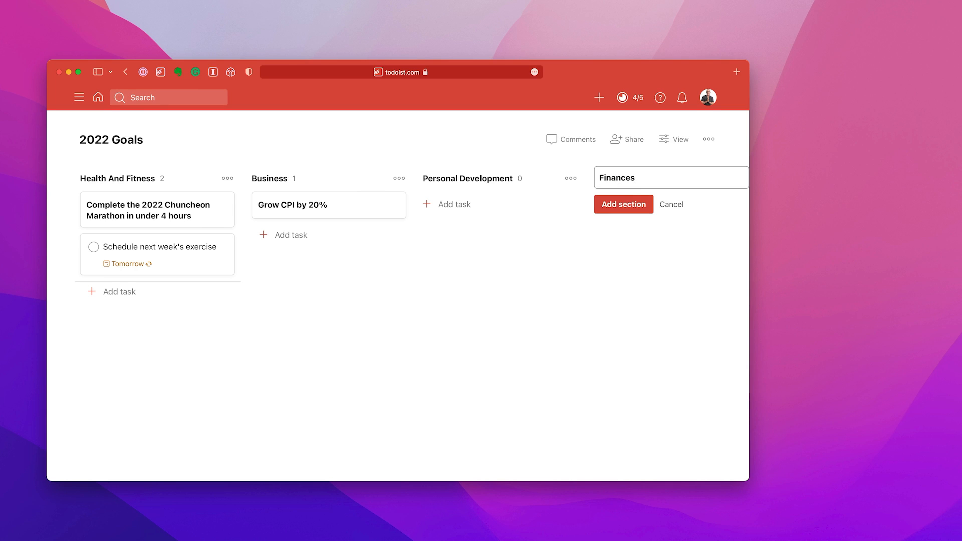
click(640, 208)
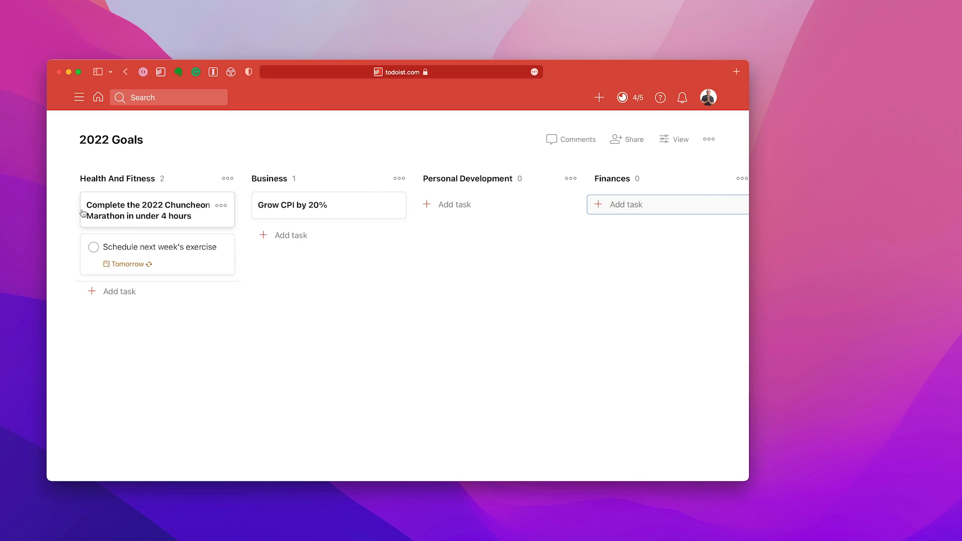
Inspect how the title of the Chuncheon Marathon goal is formatted in its edit mode, then close the task
click(115, 215)
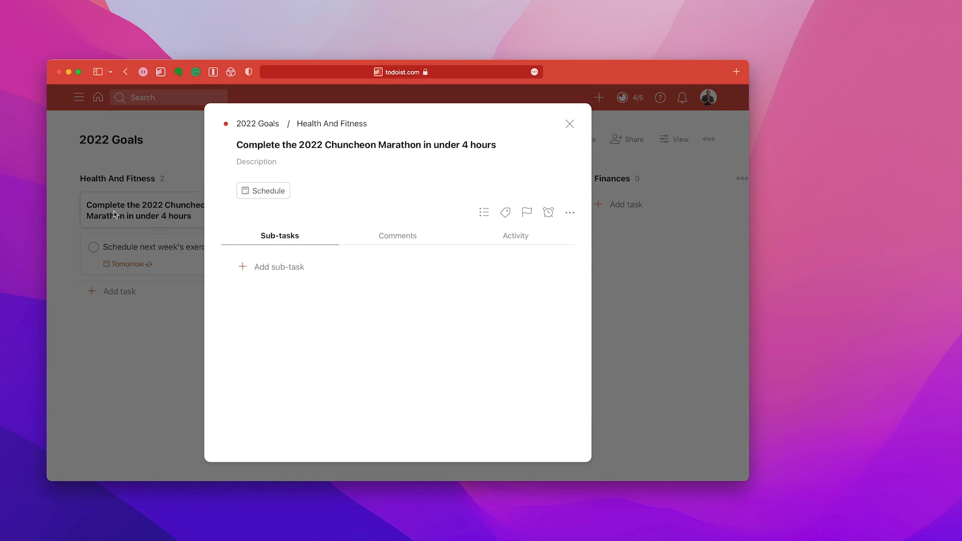
click(403, 144)
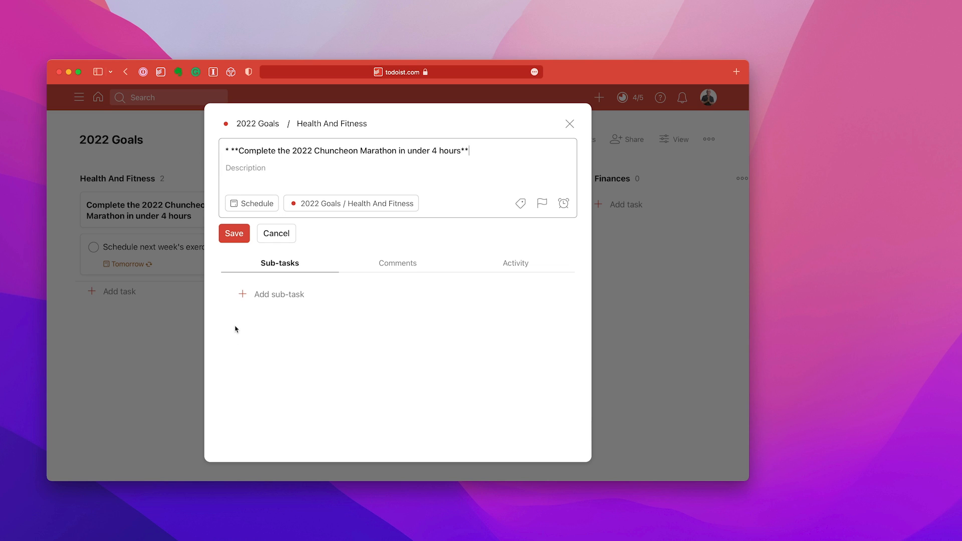
click(234, 234)
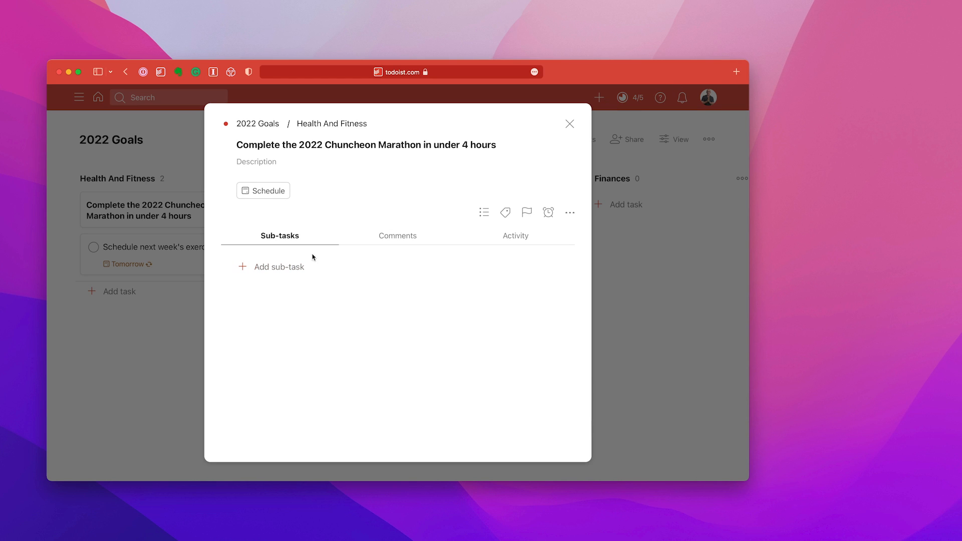
click(570, 124)
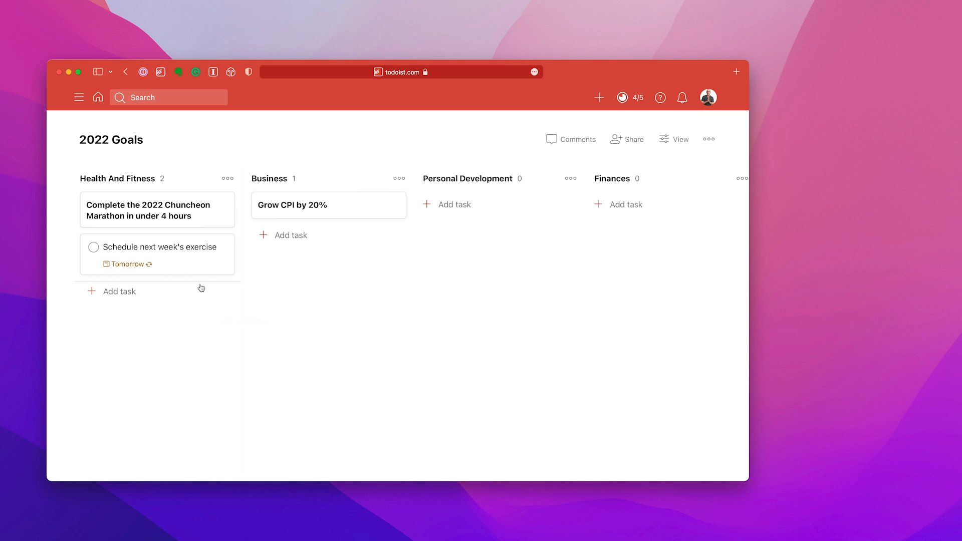
Check the recurring due date of the "Schedule next week's exercise" task and close the task
click(197, 266)
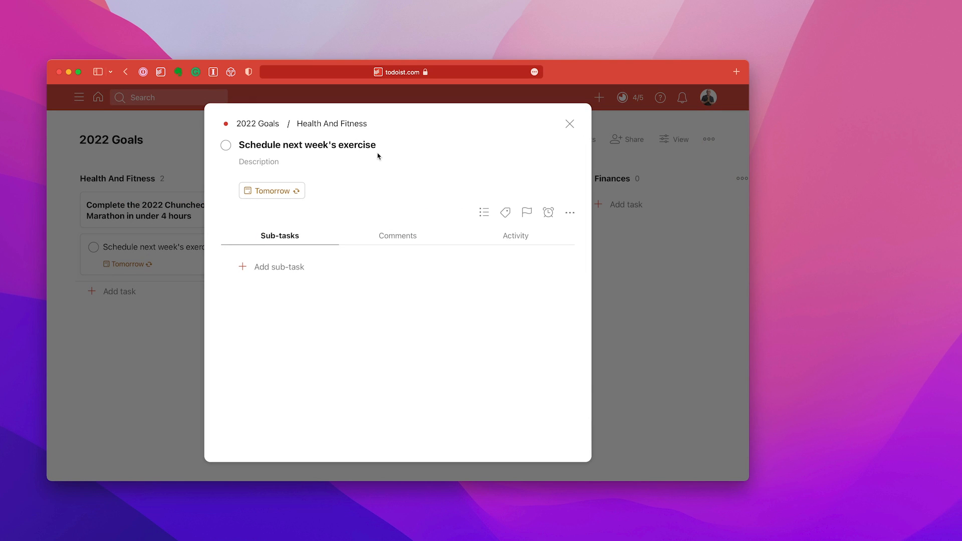
click(280, 193)
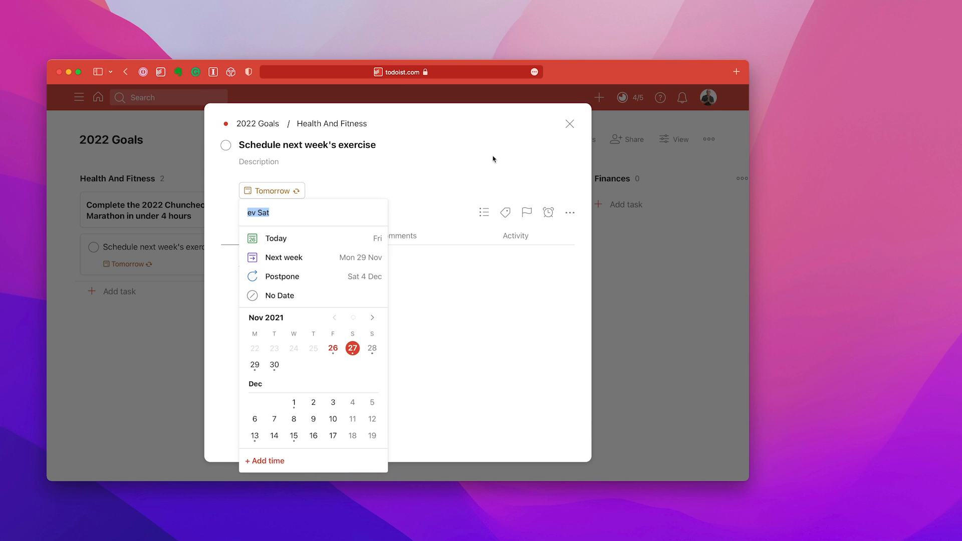
click(569, 125)
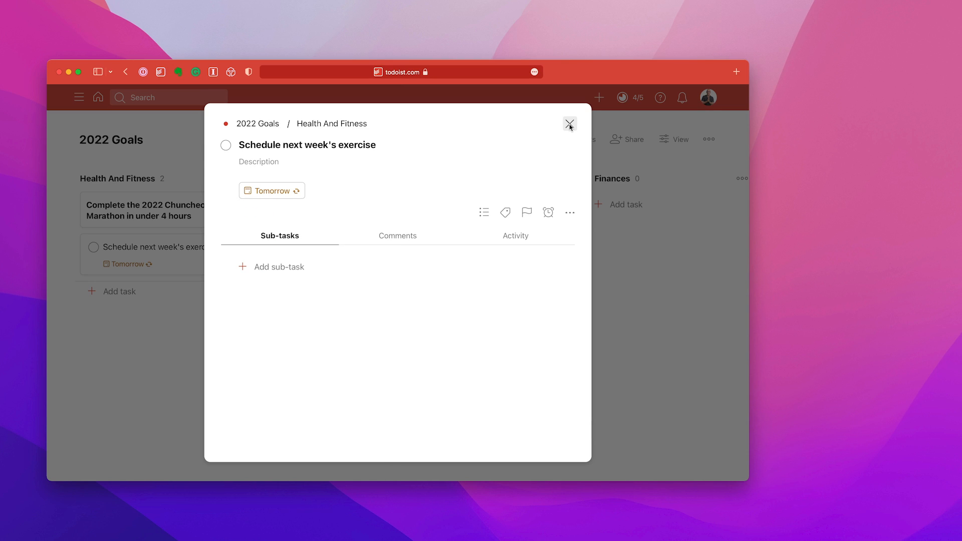
click(570, 124)
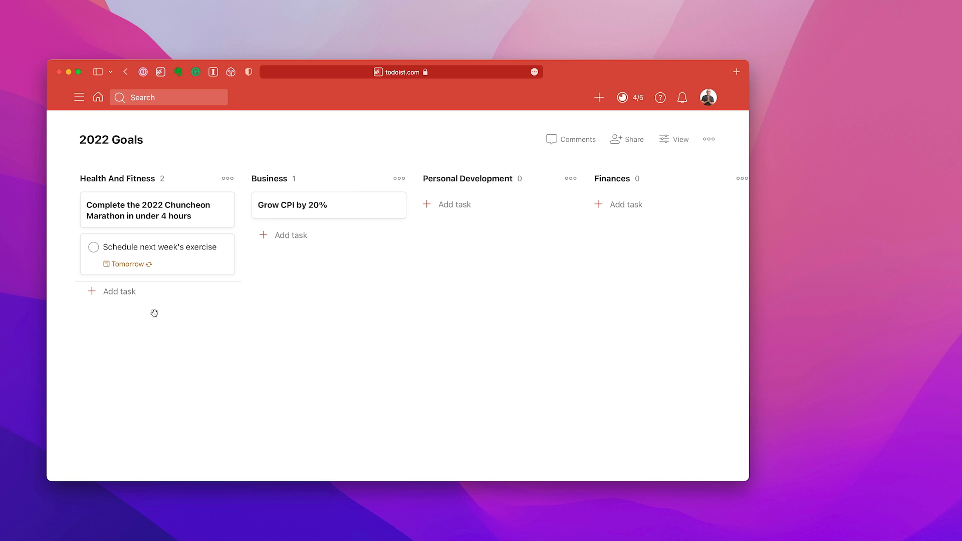
Add a task "Send in entry form" due 1 Jul 2022 to the Health And Fitness section
click(127, 293)
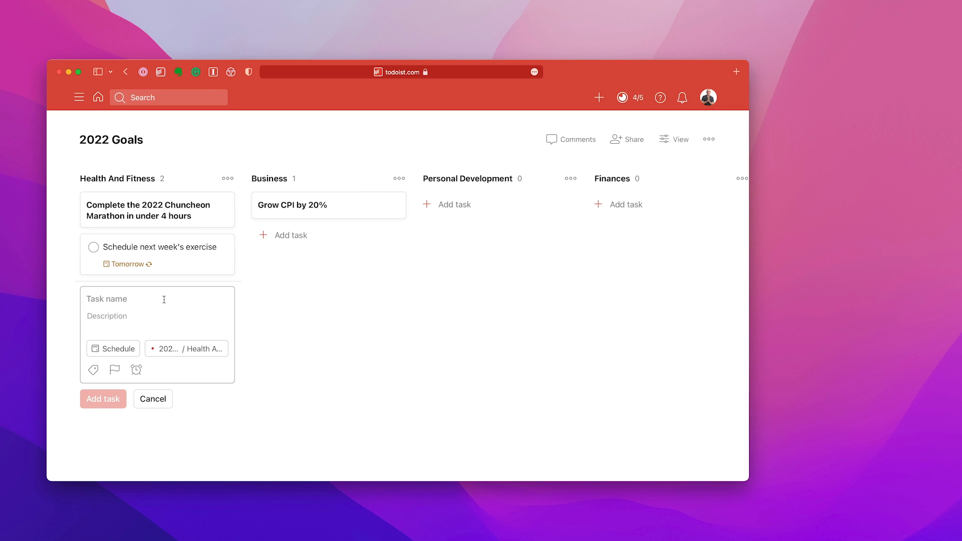
text(Send in en)
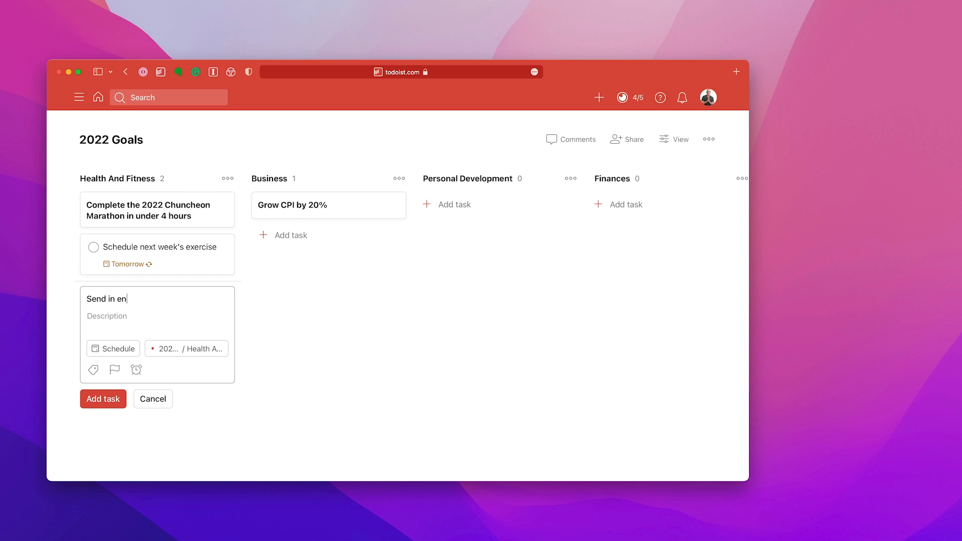
text(try form)
click(122, 348)
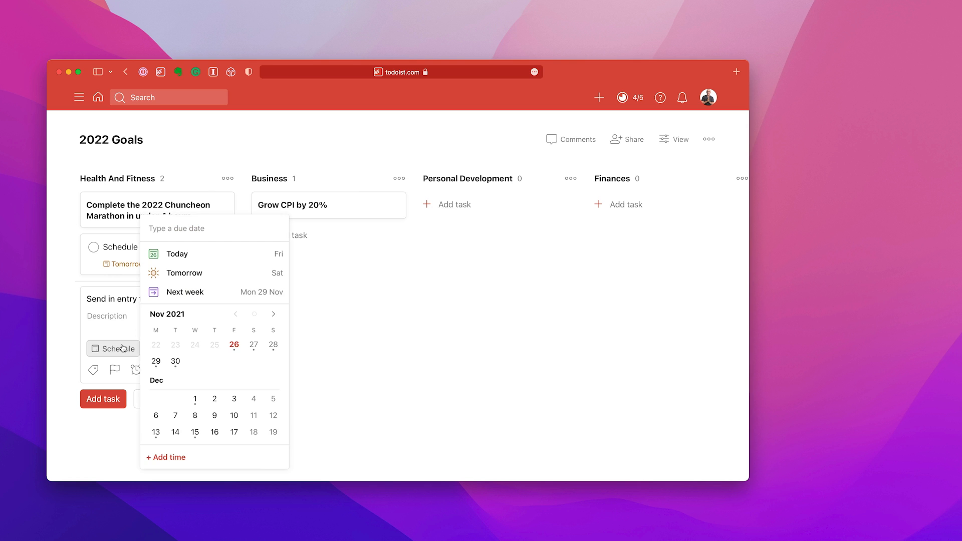
scroll(189, 393, down, 1)
scroll(189, 393, down, 20)
scroll(189, 386, down, 10)
scroll(200, 396, up, 7)
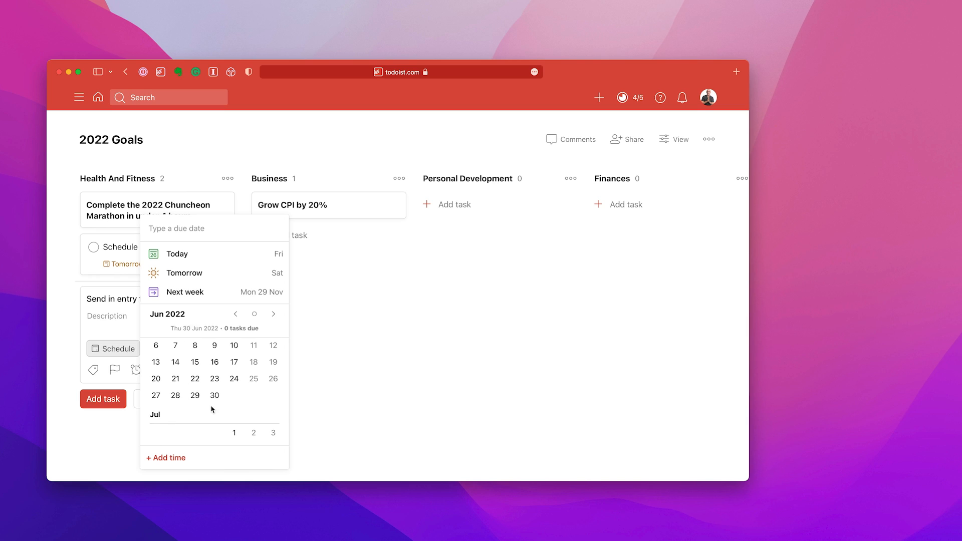
click(235, 433)
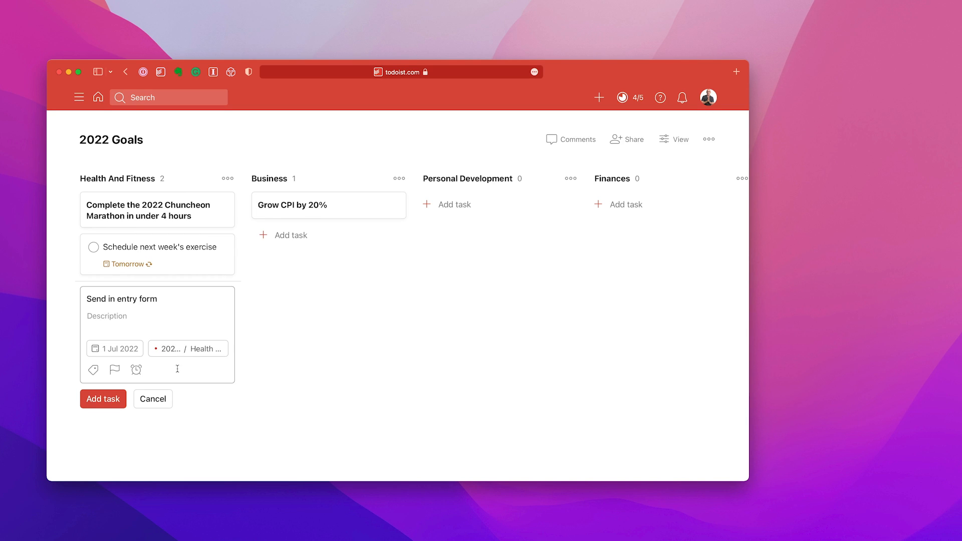
click(91, 401)
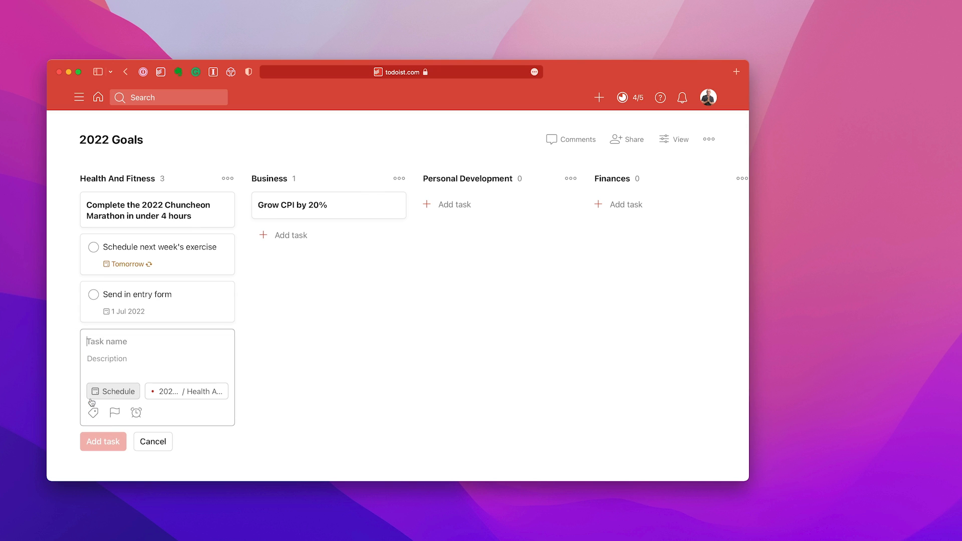
click(154, 439)
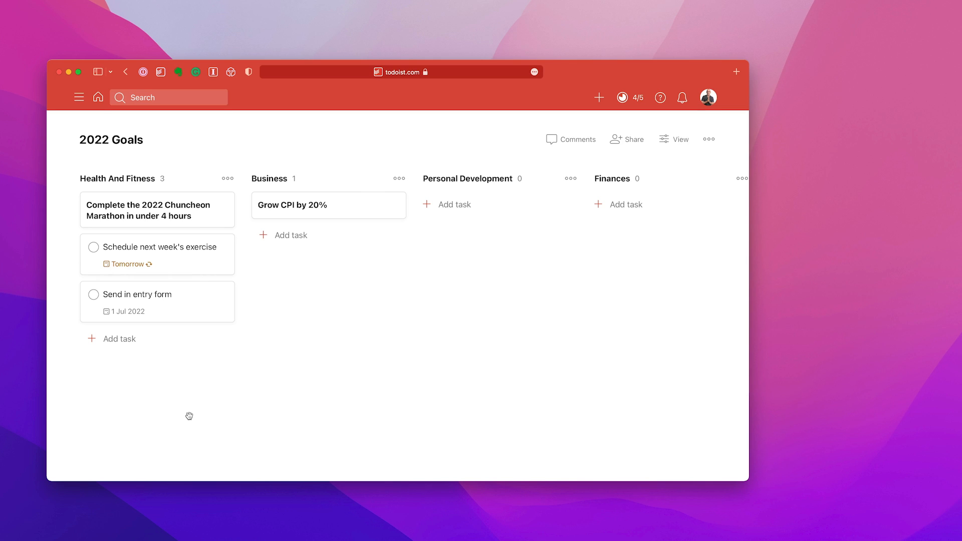
Start a new task in the Business section named "Review online courses and decide which one to update this quarter"
click(291, 237)
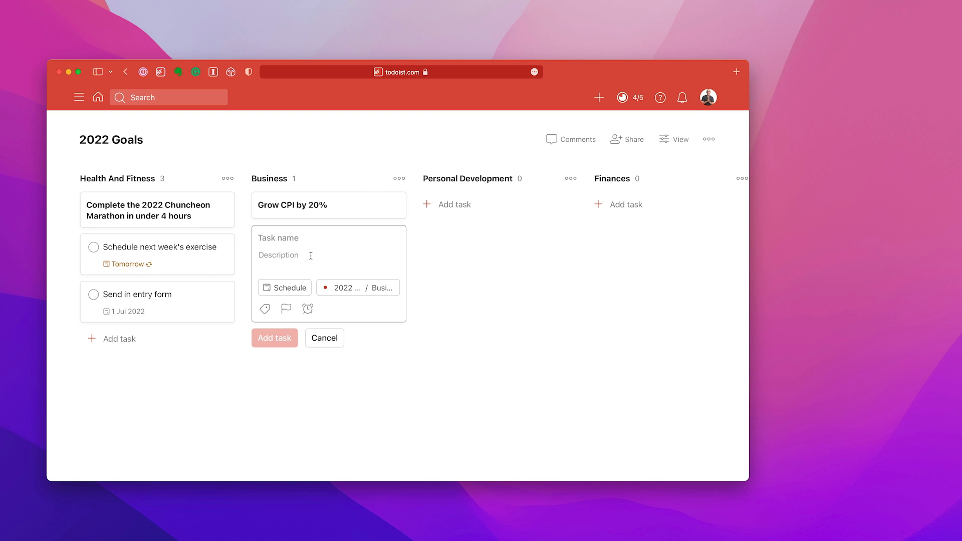
text(Review online cour)
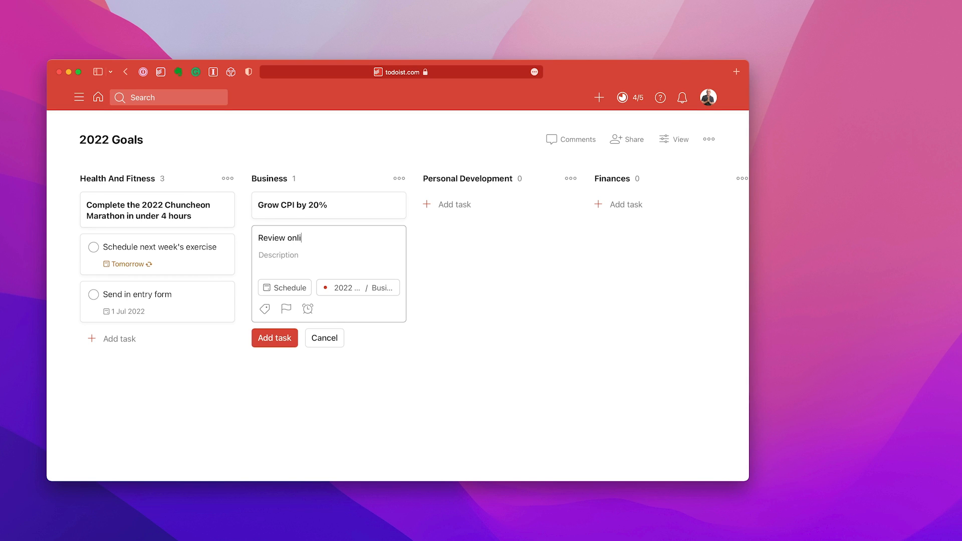
text(s and decide which o)
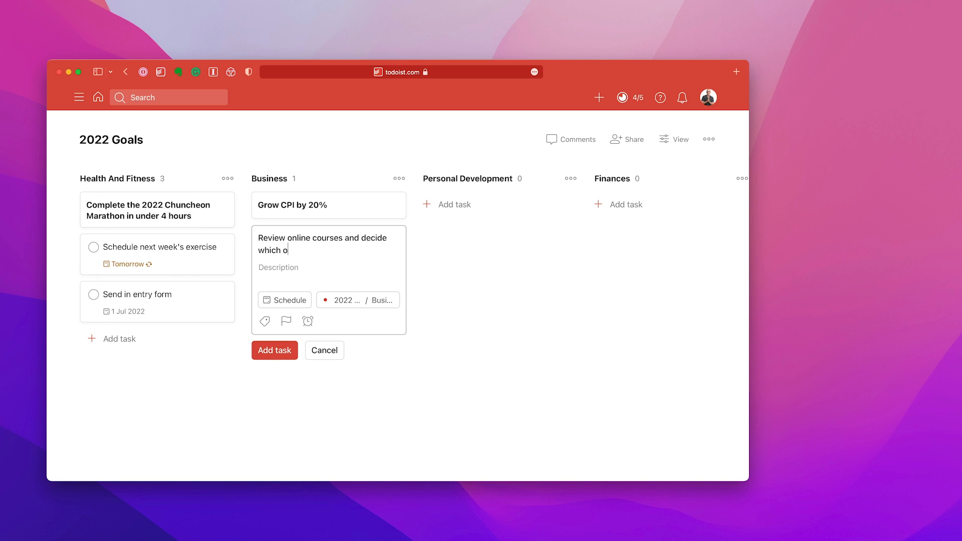
text(ne to update this quarter)
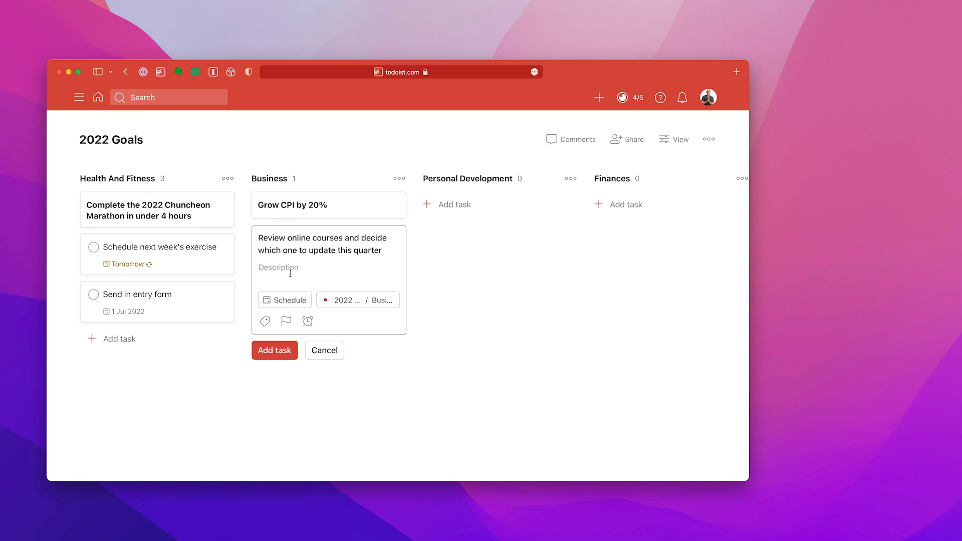
Set the new Business task's recurring due date to "ev 3 months from 1 Jan"
click(283, 300)
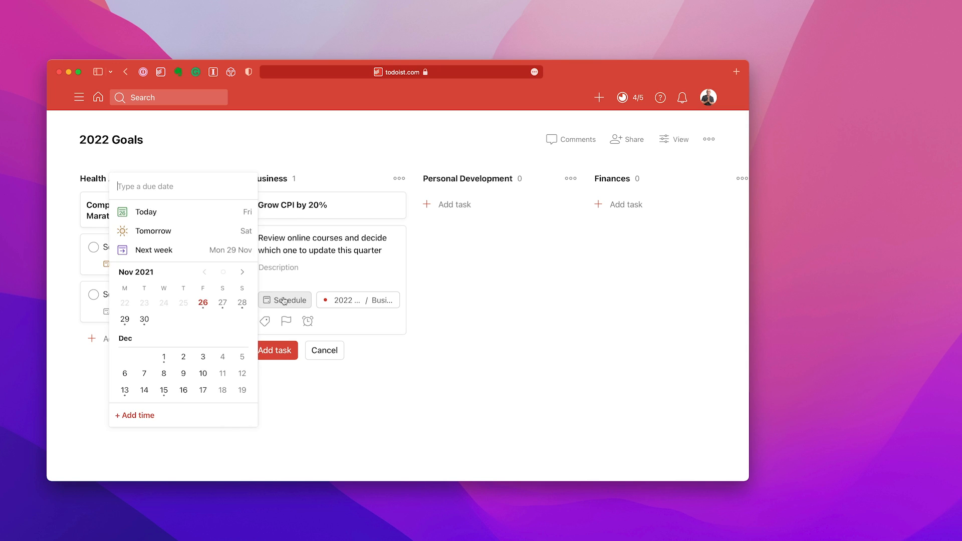
text(ev 3 month)
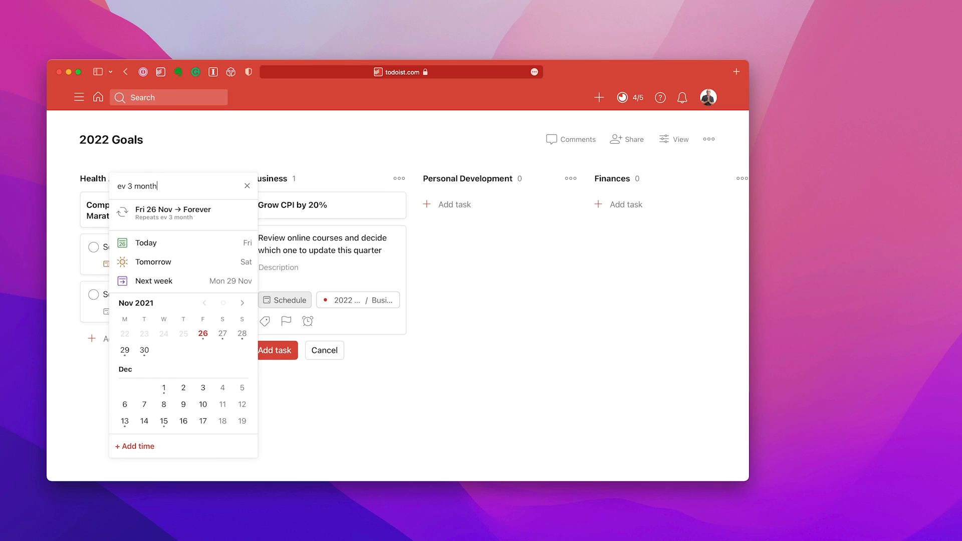
text(s from 1 Jan)
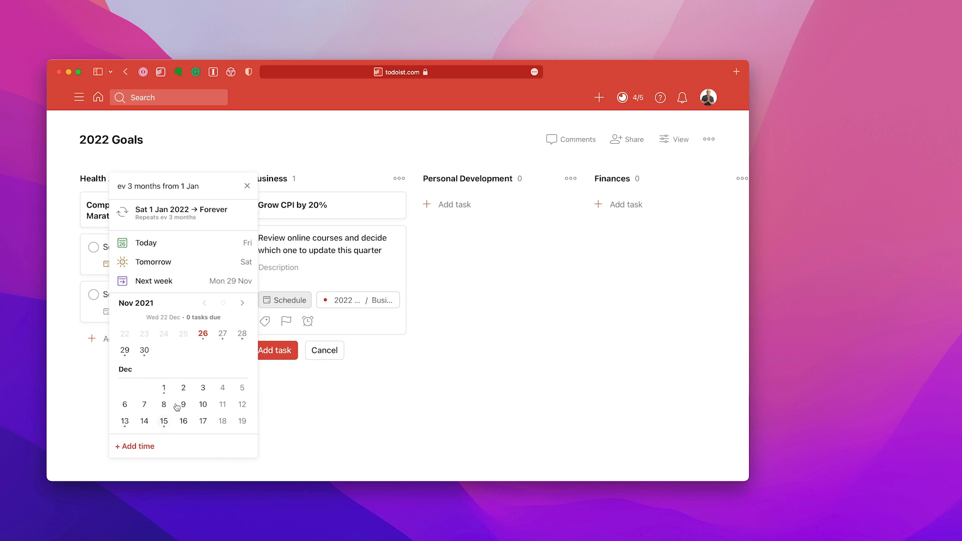
key(Return)
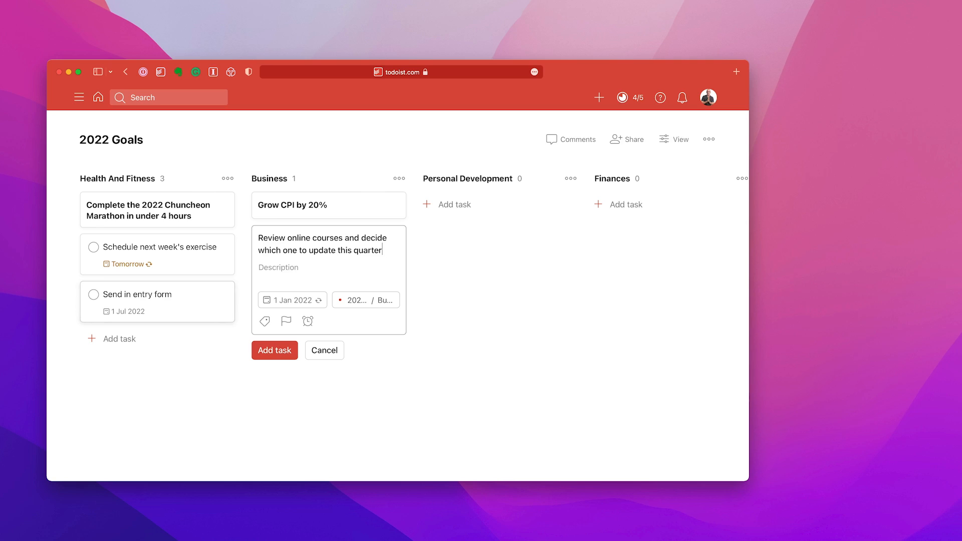
Save the drafted course review task in the Business section and dismiss the blank task form
click(284, 355)
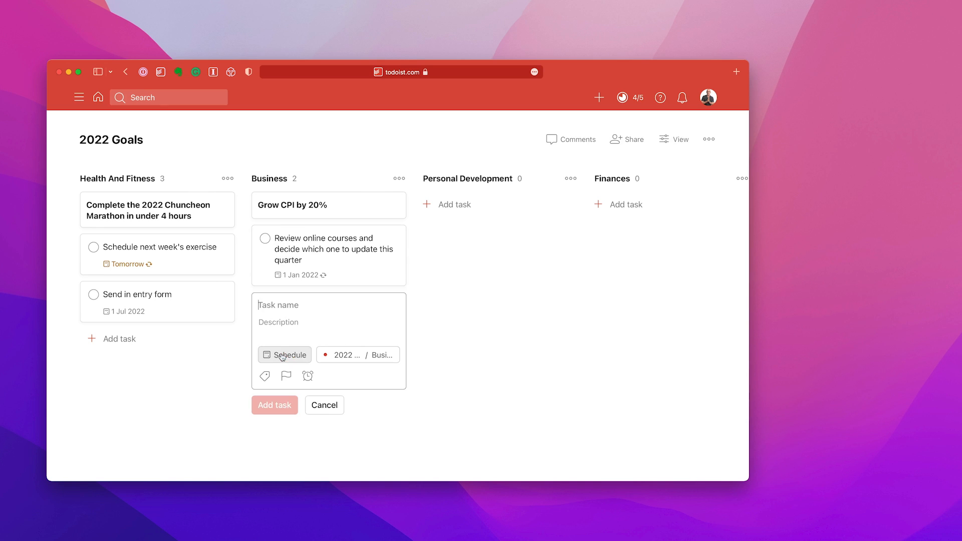
click(317, 405)
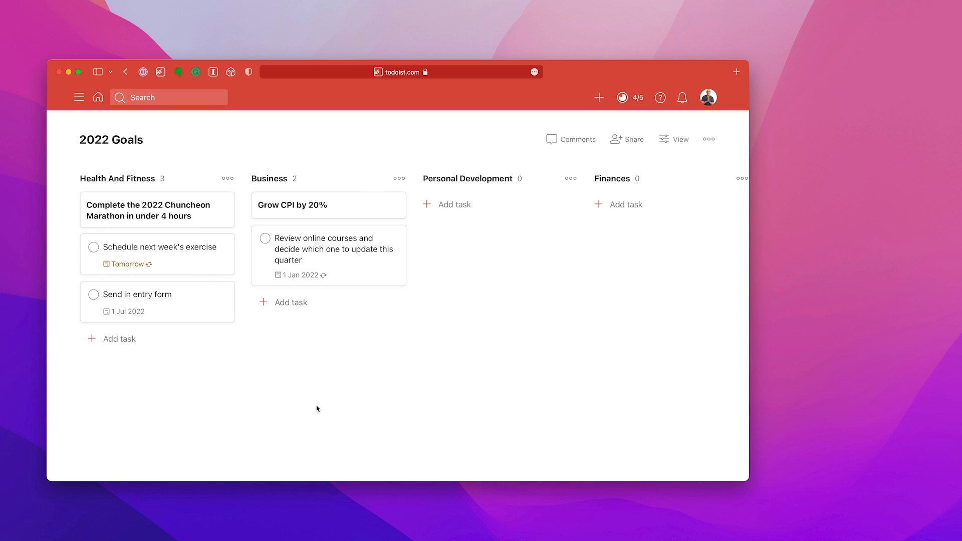
Add the bold, uncheckable goal "* **Complete UPW Sydney**" to the Personal Development section
click(462, 207)
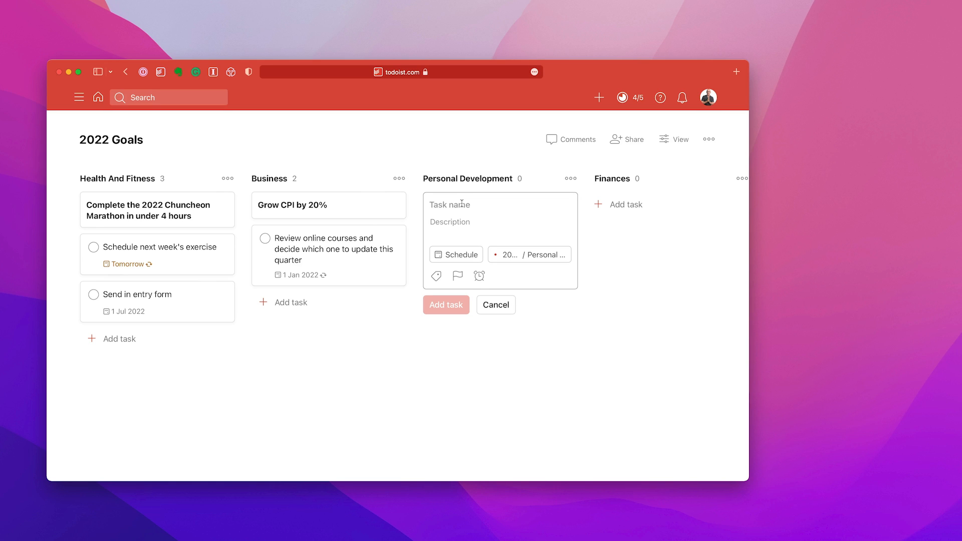
text(*)
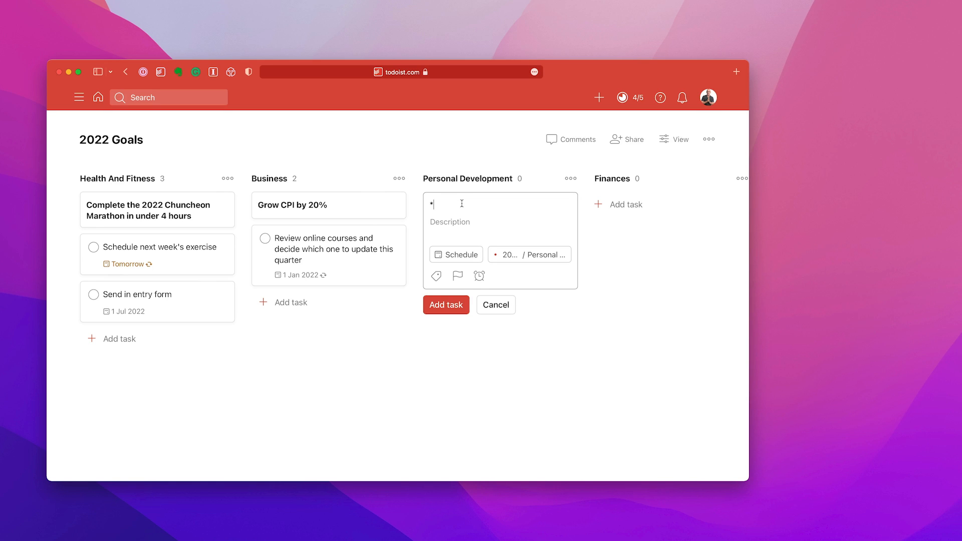
text( **Completer)
key(BackSpace)
key(BackSpace)
text(UPW Sydney)
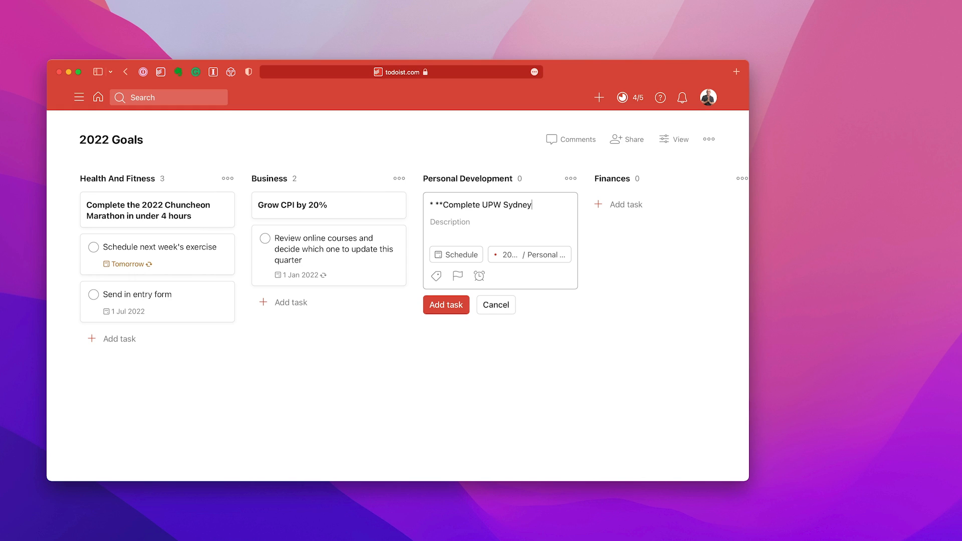
text(**)
click(457, 309)
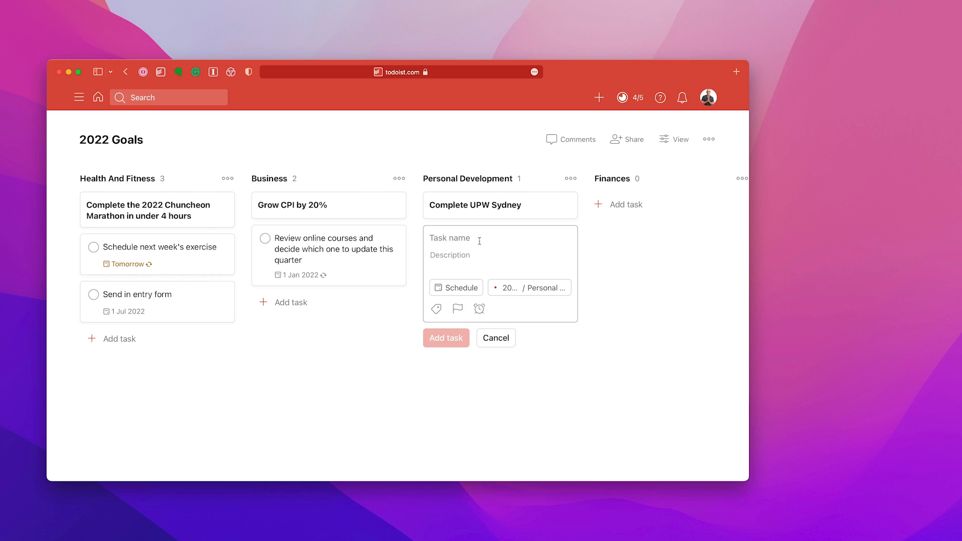
text(Look to )
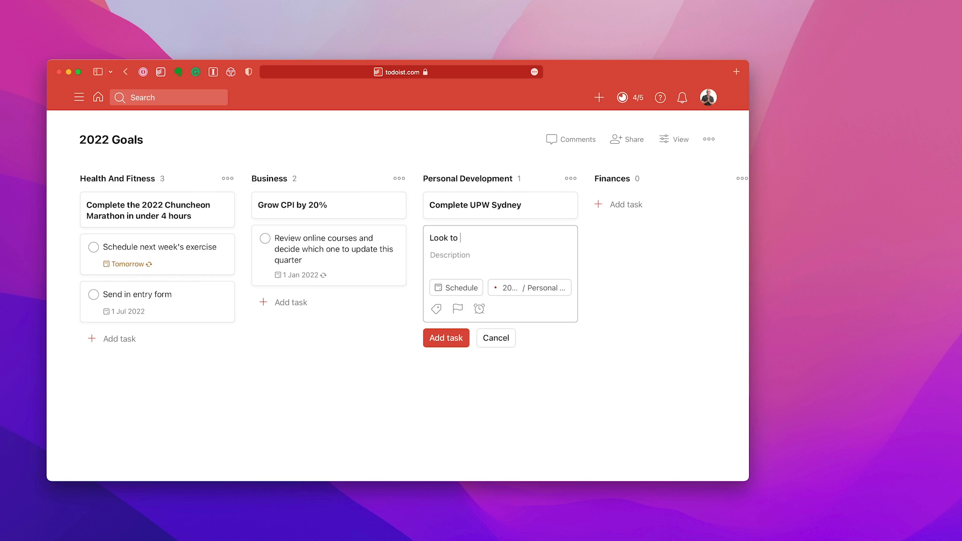
text(see if the event can be)
key(BackSpace)
key(BackSpace)
key(BackSpace)
key(BackSpace)
key(BackSpace)
key(BackSpace)
key(BackSpace)
key(BackSpace)
key(BackSpace)
key(BackSpace)
key(BackSpace)
key(BackSpace)
key(BackSpace)
key(BackSpace)
key(BackSpace)
key(BackSpace)
key(BackSpace)
key(BackSpace)
key(BackSpace)
key(BackSpace)
key(BackSpace)
key(BackSpace)
key(BackSpace)
key(BackSpace)
key(BackSpace)
key(BackSpace)
key(BackSpace)
key(BackSpace)
key(BackSpace)
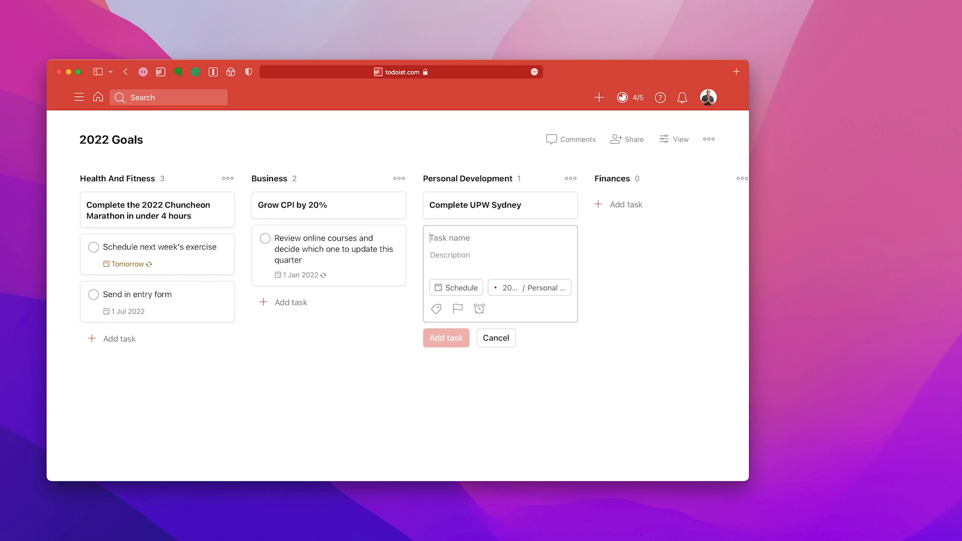
Add a task "Book UPW for RK and myself" due 1 March 2022 to the Personal Development section and dismiss the blank form
text(Book UPW for RK and myself)
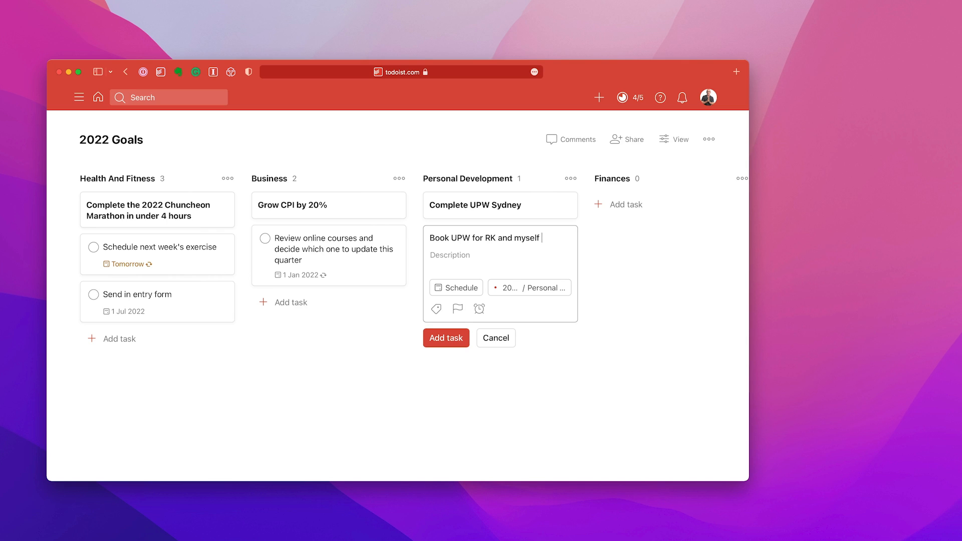
click(450, 290)
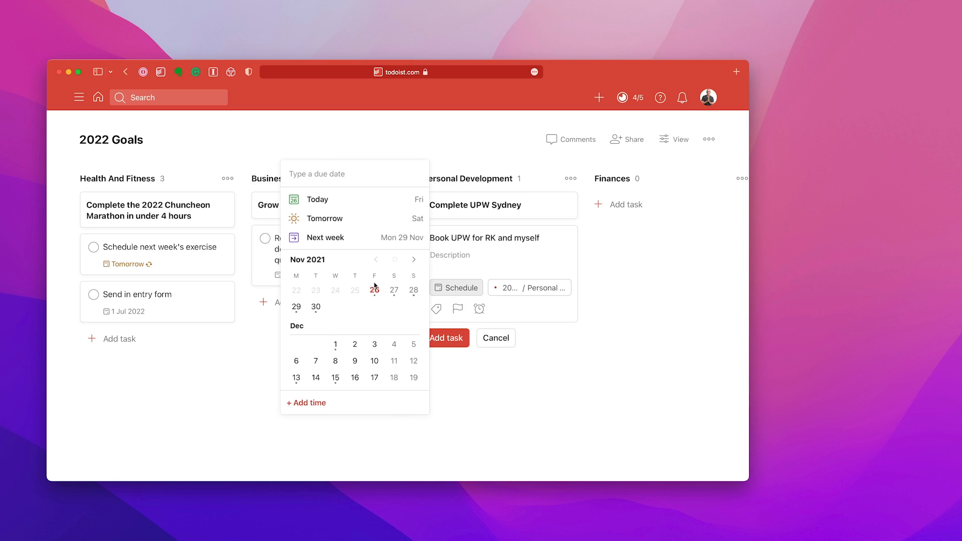
text(1 March)
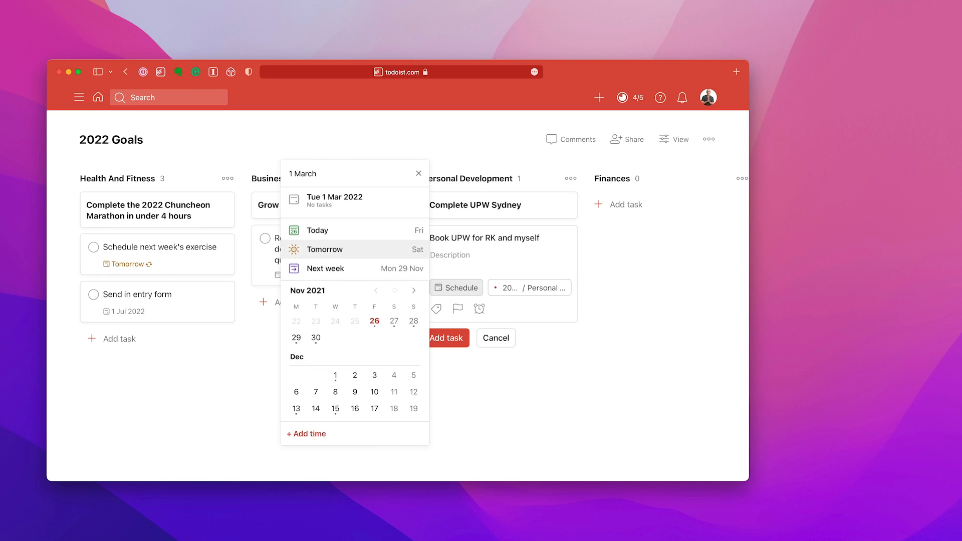
click(352, 199)
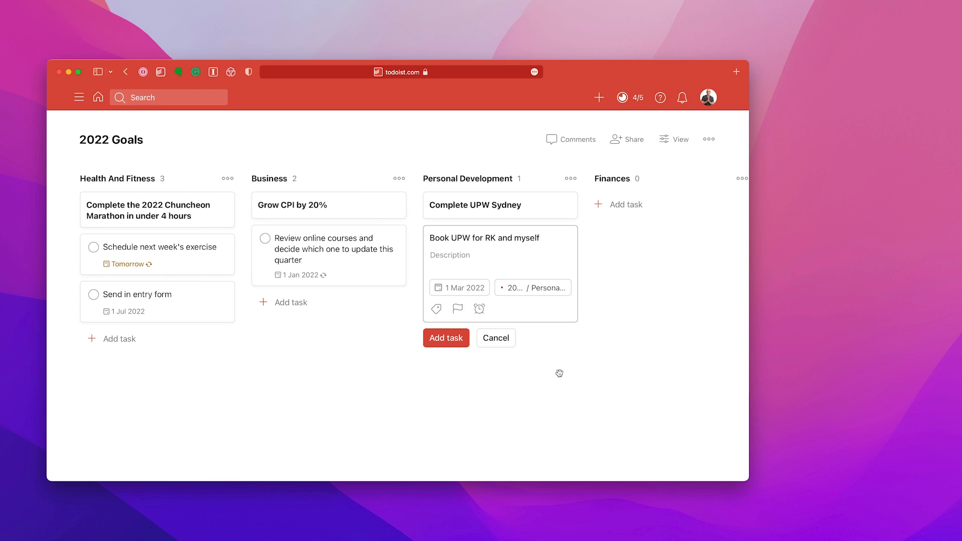
click(451, 346)
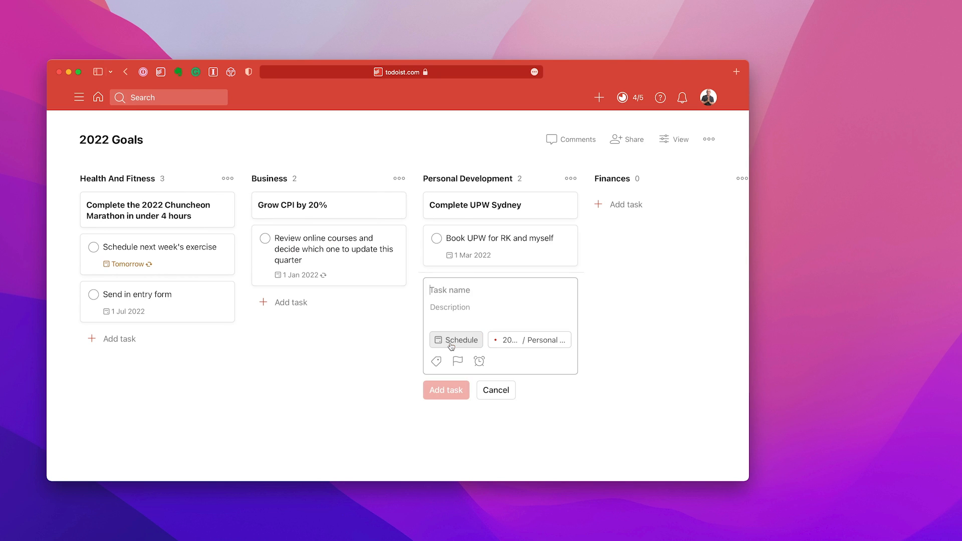
click(496, 390)
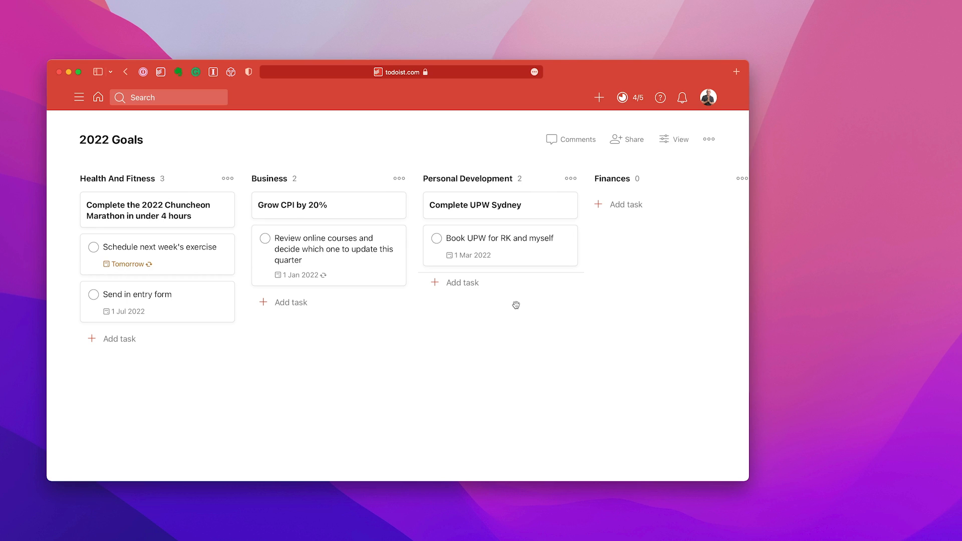
Add the bold, uncheckable goal "* **Save $20,000**" to the Finances section
click(626, 204)
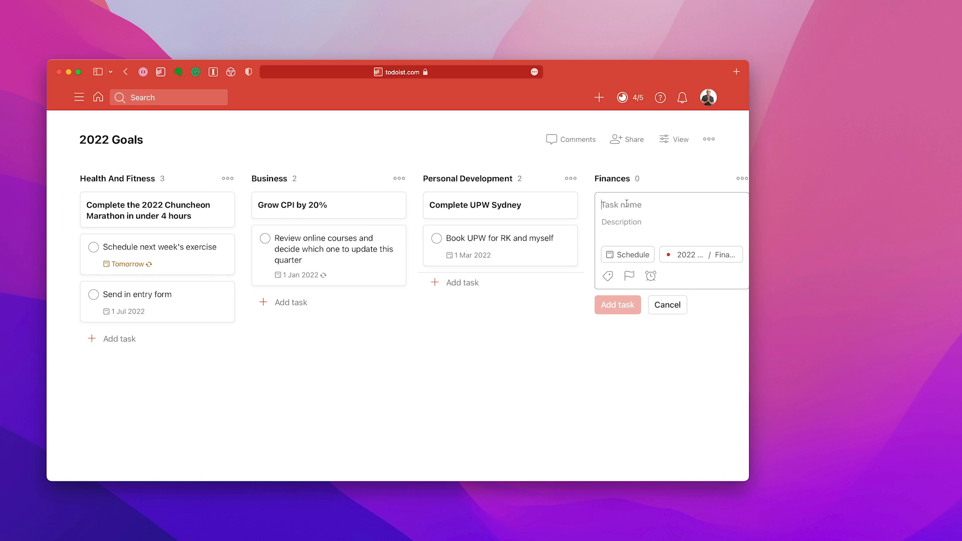
text(* )
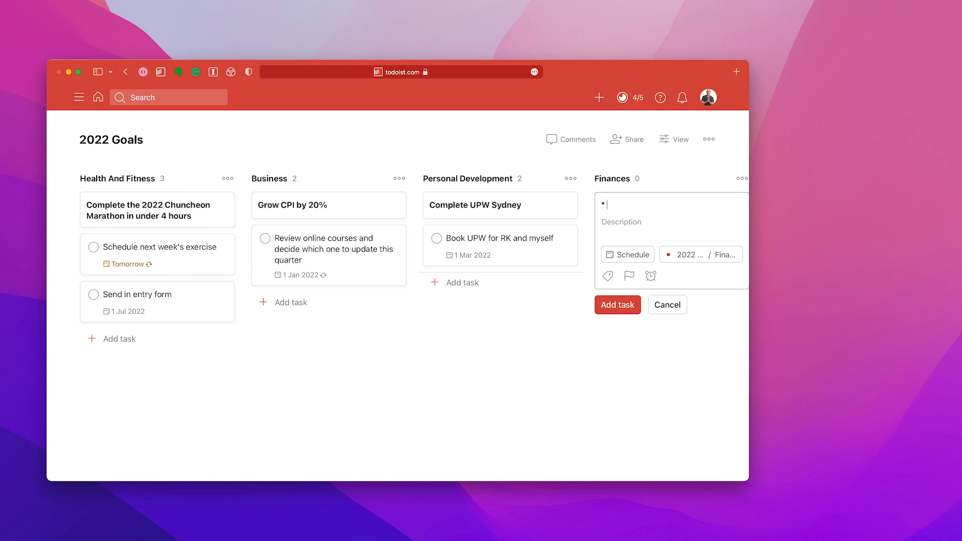
text(**Save $20,000**)
click(618, 305)
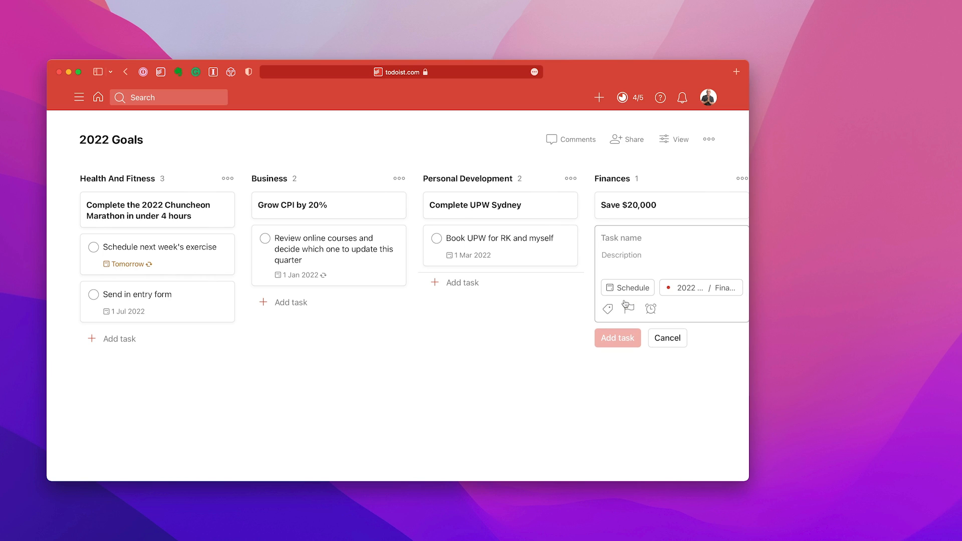
Calculate the monthly savings amount as 20000/12 in Spotlight
key(super+space)
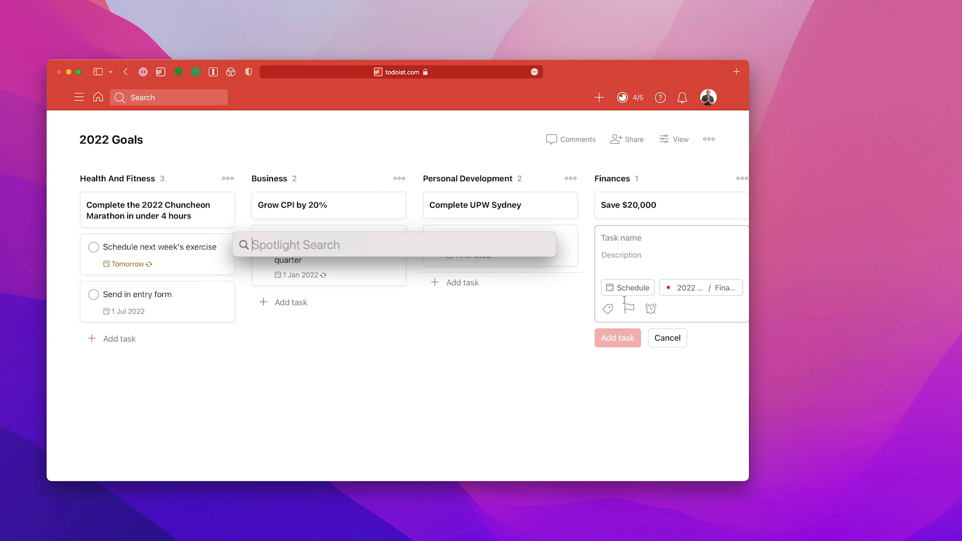
text(20000)
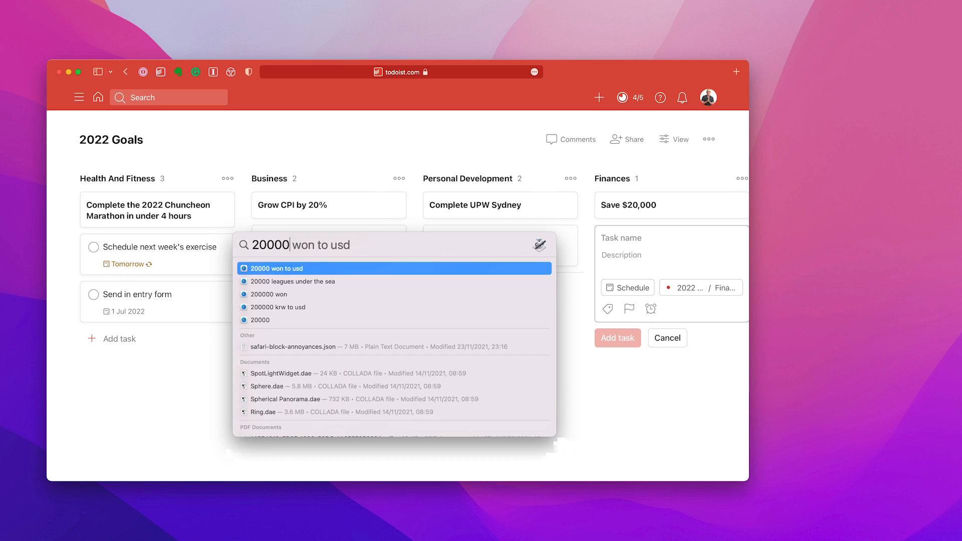
text(/)
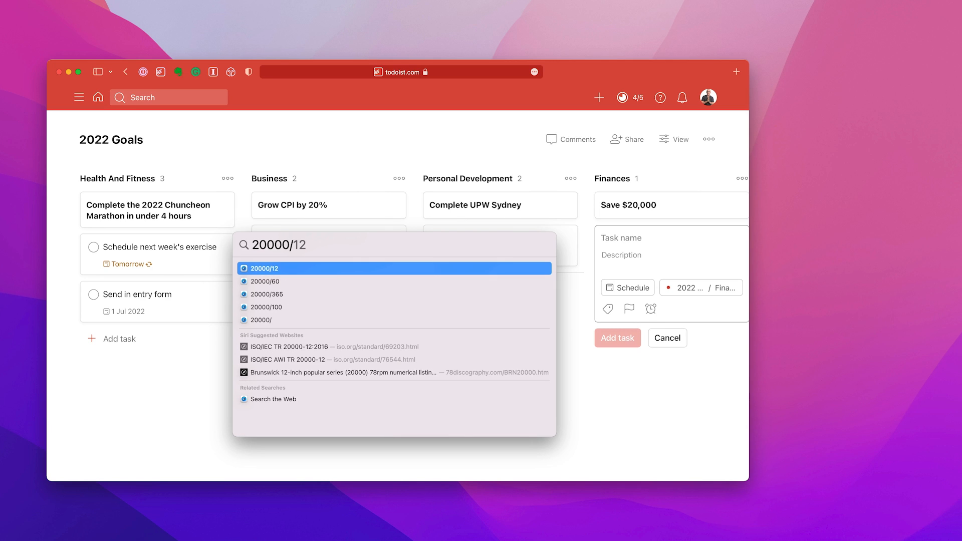
text(12)
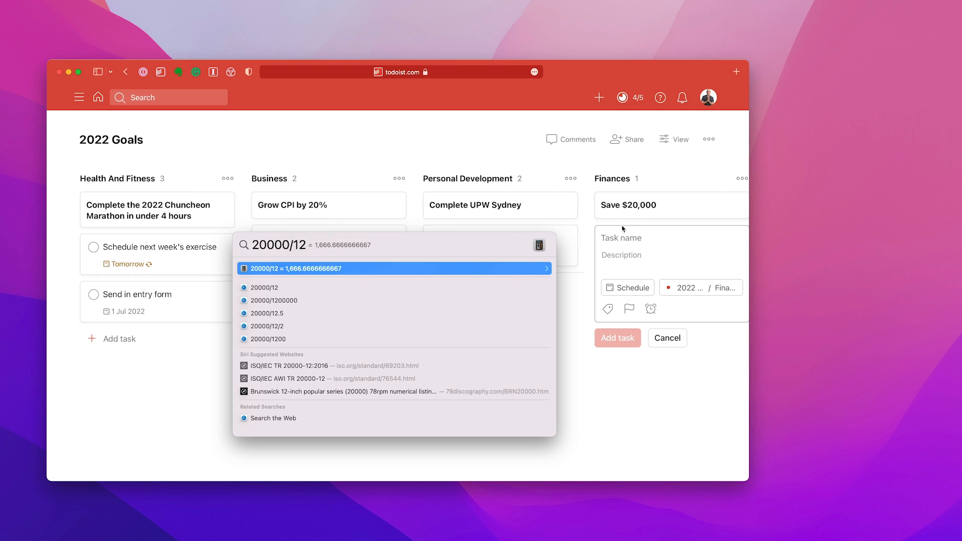
text(Send )
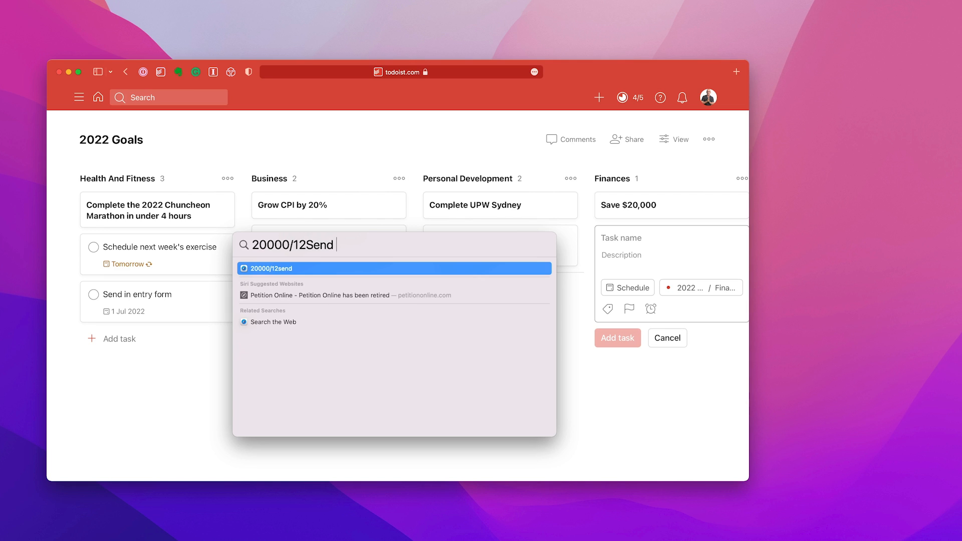
text($1700)
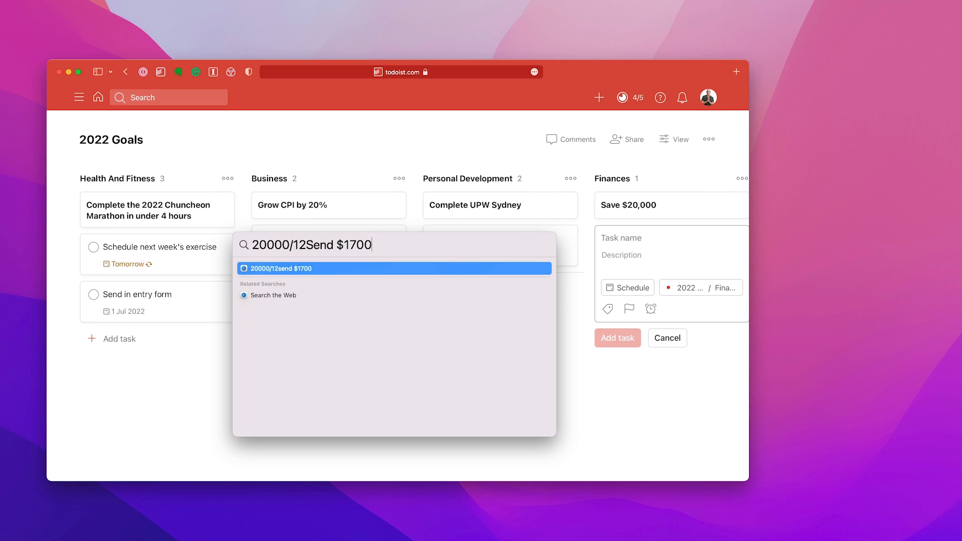
key(BackSpace)
key(BackSpace)
key(BackSpace)
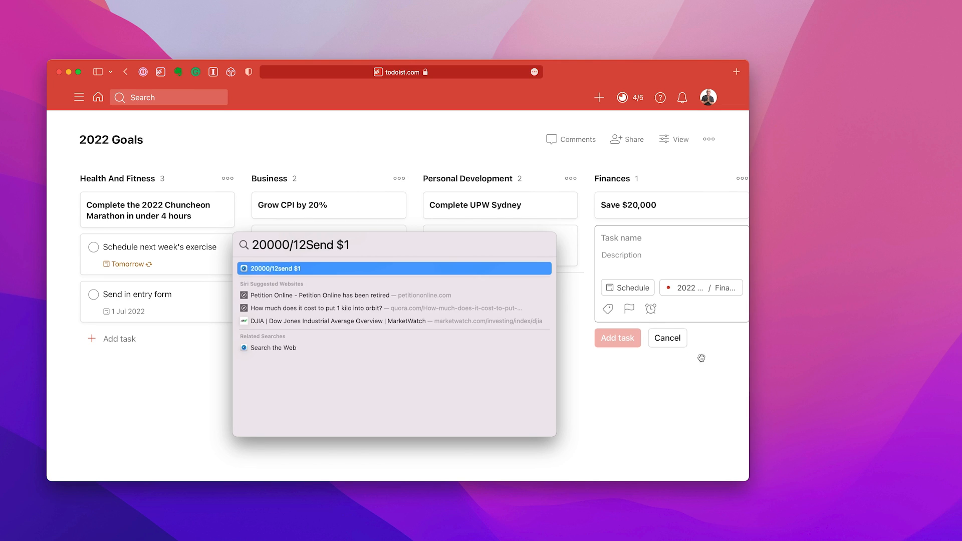
key(Escape)
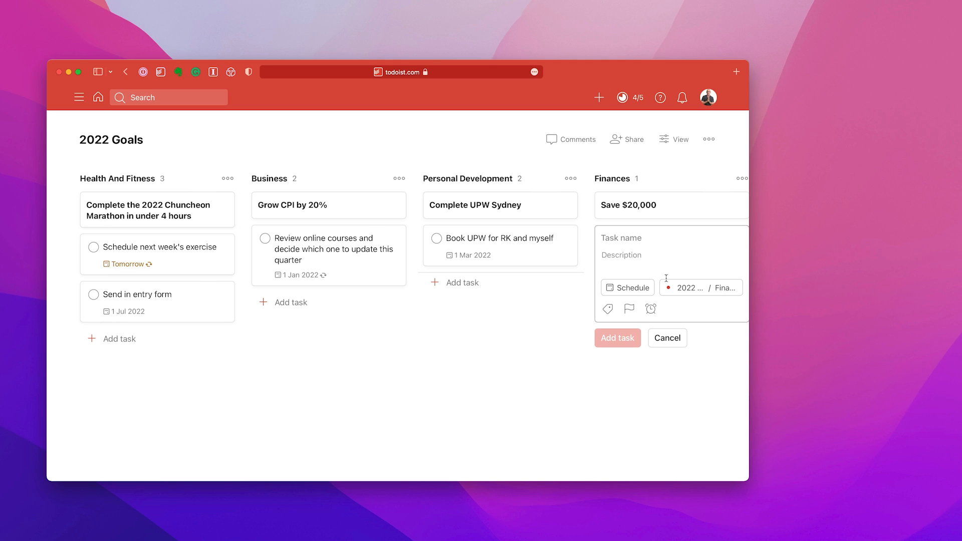
Name the new Finances task "Send $1,700 to my savings account"
text(SAve)
key(BackSpace)
key(BackSpace)
key(BackSpace)
key(BackSpace)
text(end)
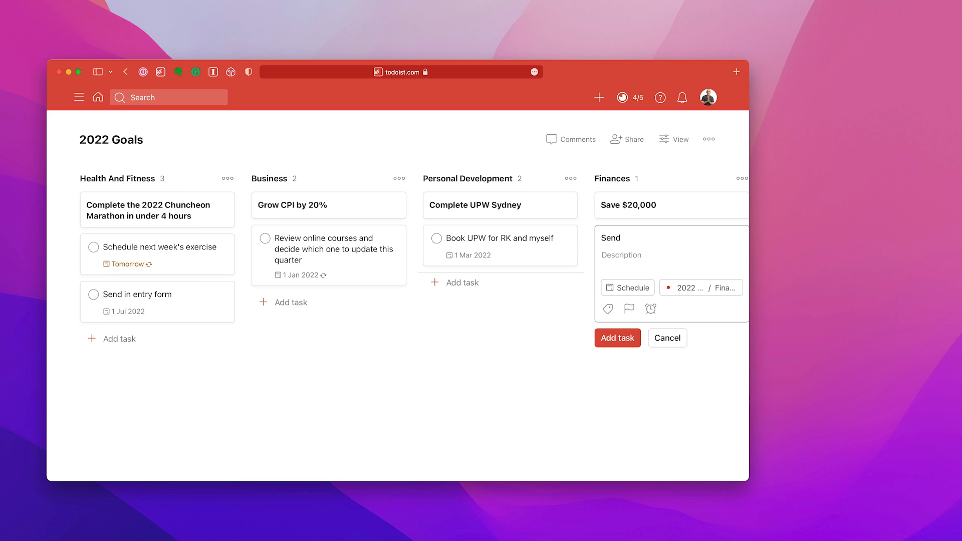
text($1,700 to my savings account)
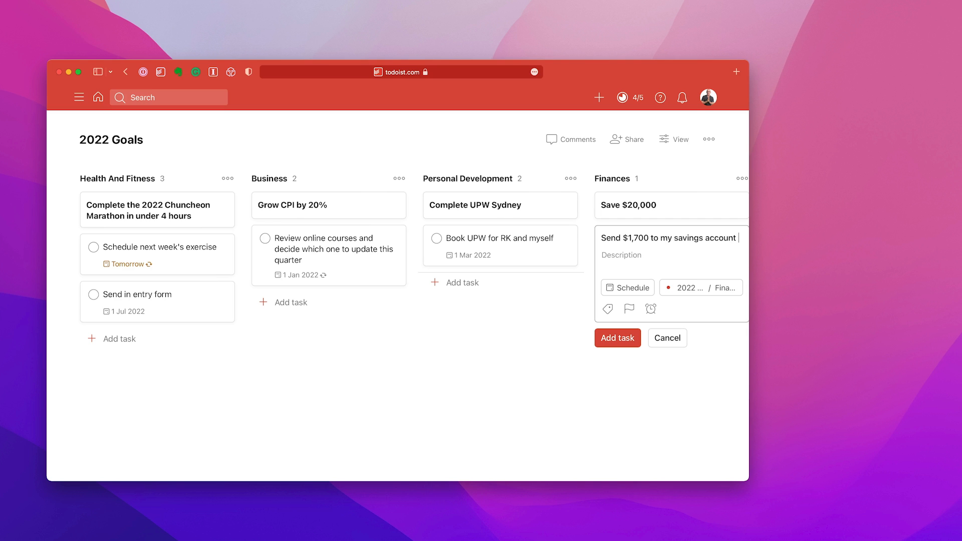
text( ev 15)
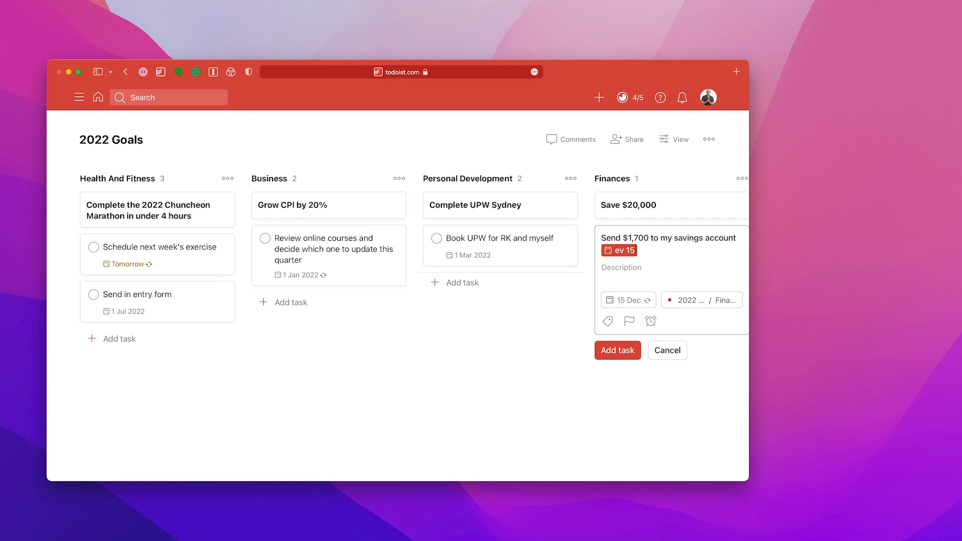
text( from 1 jan)
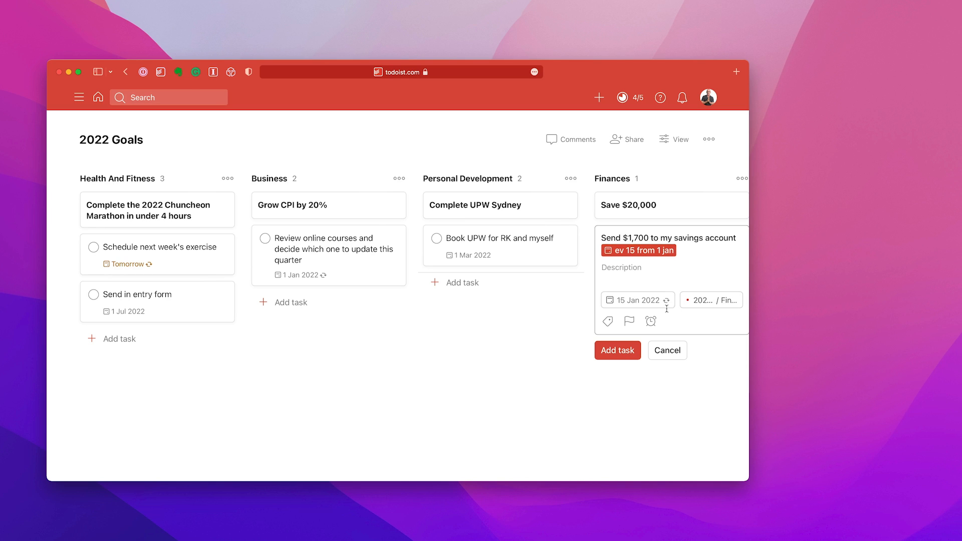
Give the savings task the recurring due date "ev 15 from 1 jan", save it in Finances and dismiss the blank form
click(618, 351)
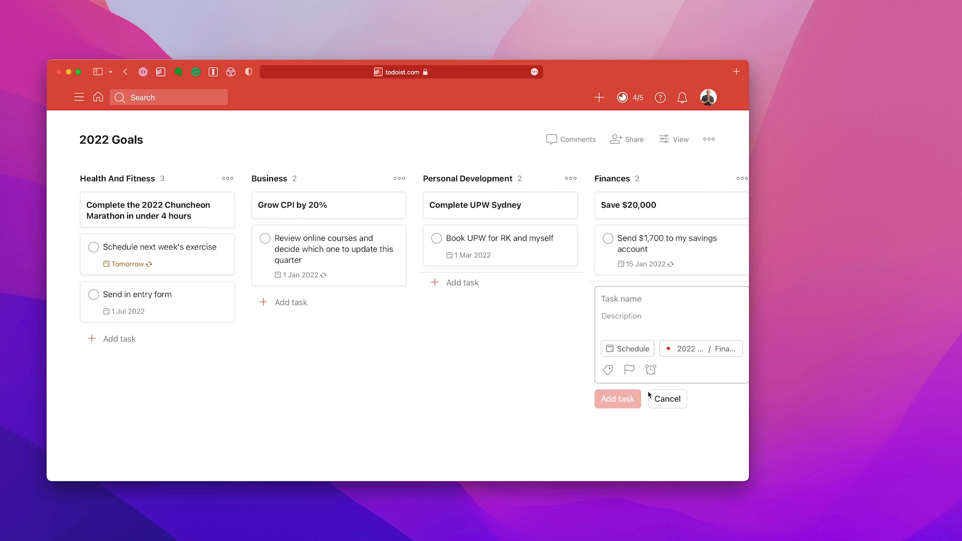
click(667, 398)
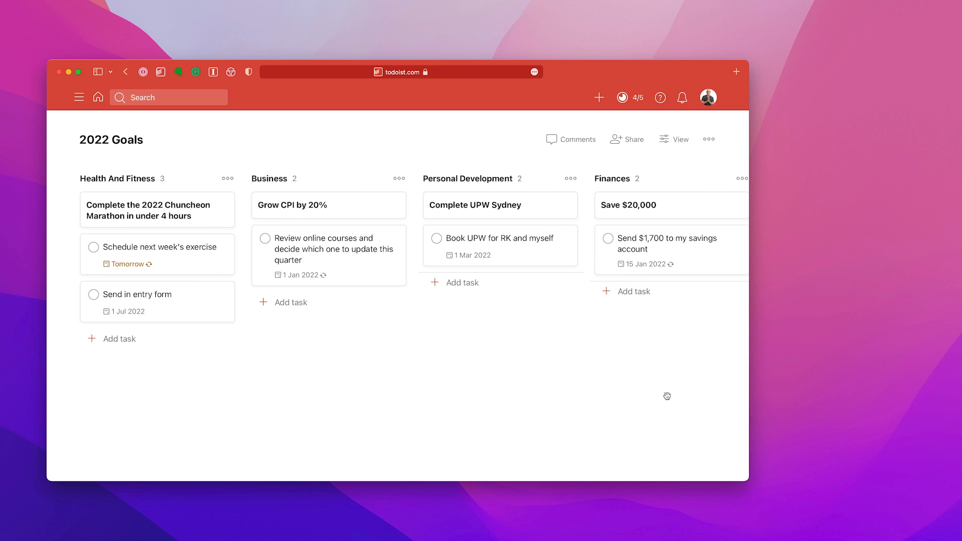